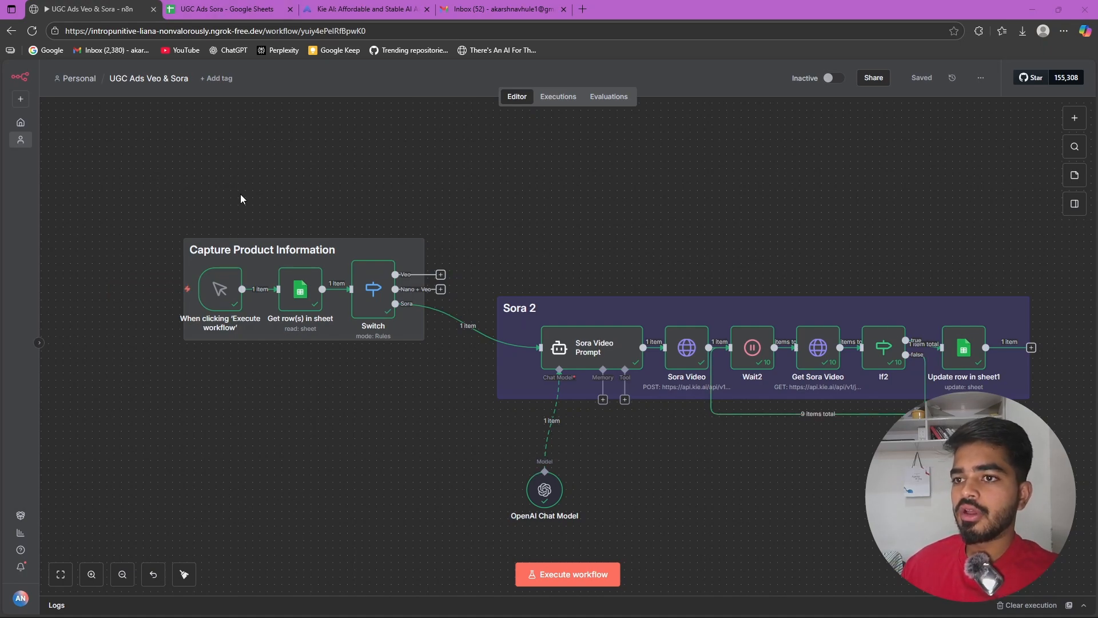
# Step: Switch to the UGC Ads Sora Google Sheet and view the Johnson Dates product photo from its link
pyautogui.click(240, 7)
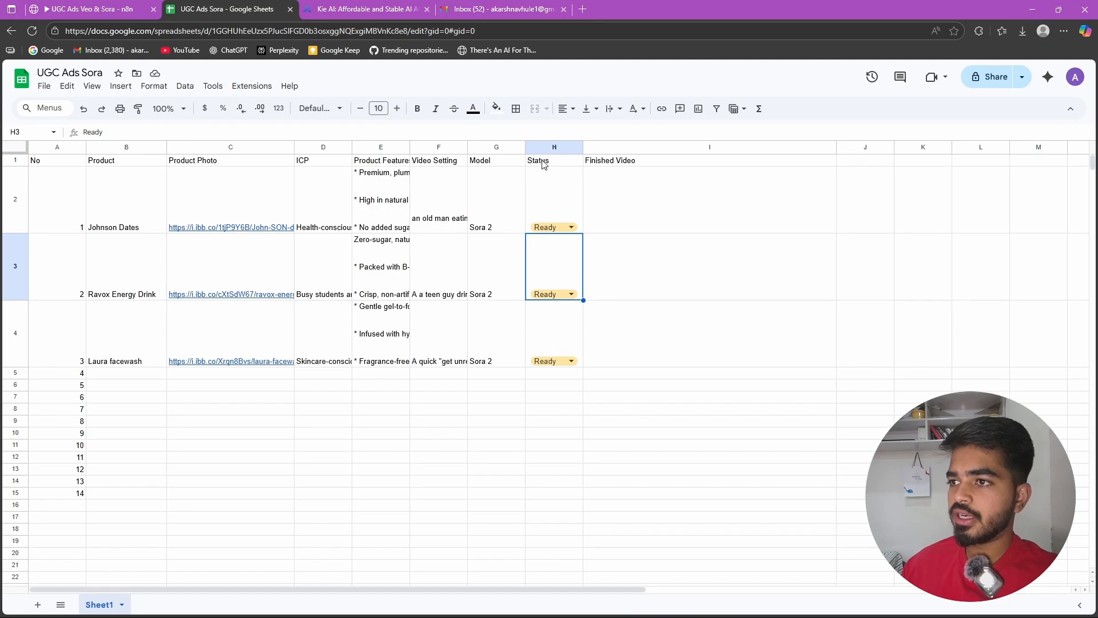
pyautogui.click(642, 218)
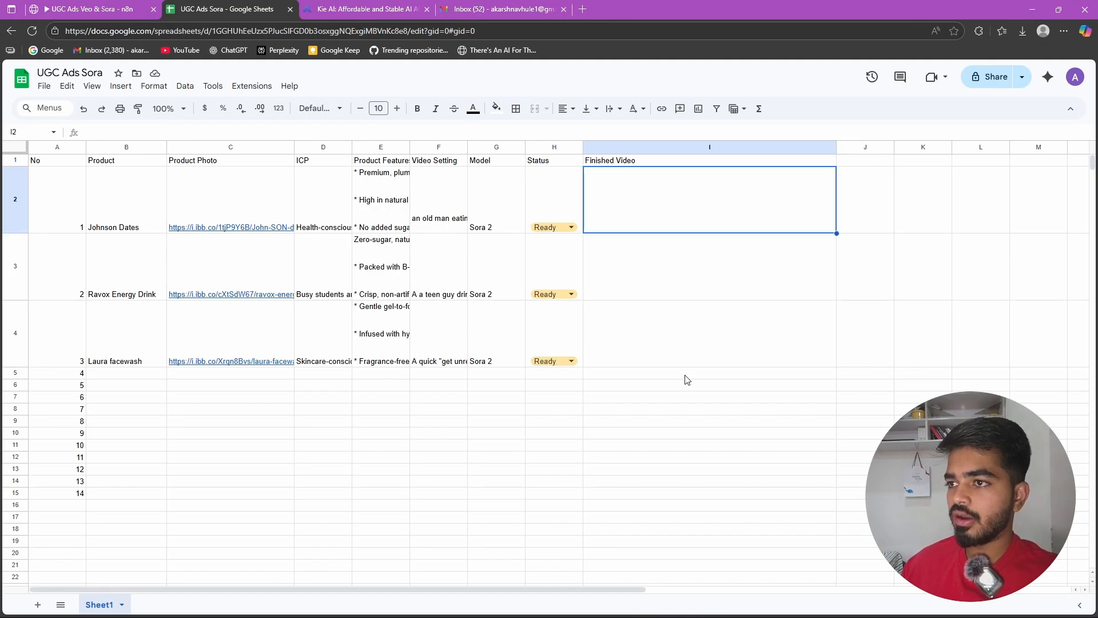
pyautogui.click(239, 204)
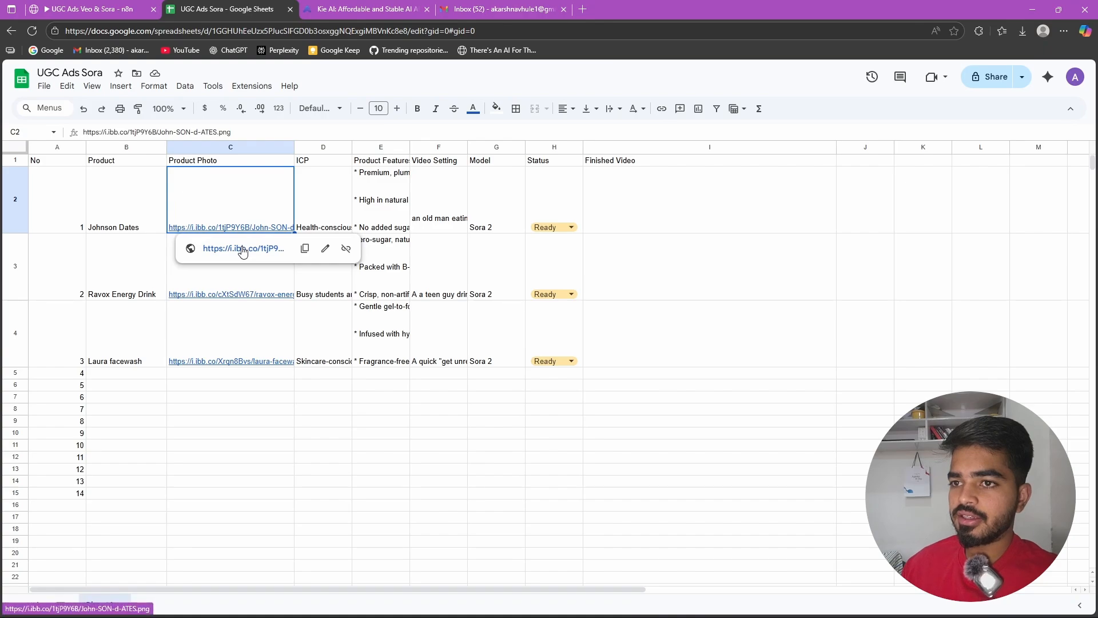
pyautogui.click(243, 250)
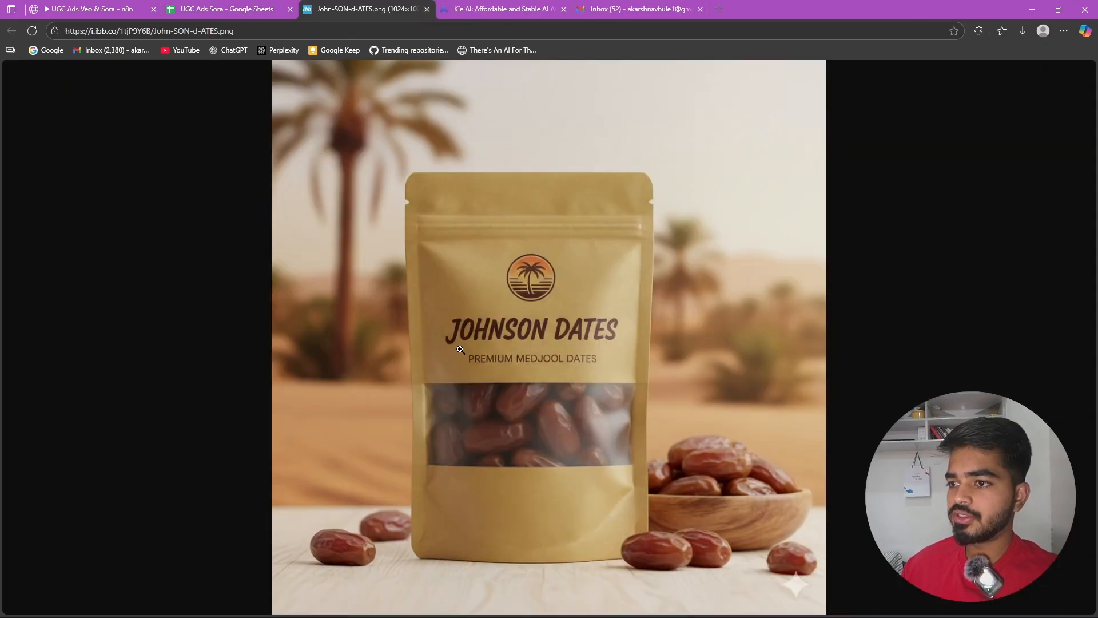
pyautogui.click(427, 9)
# Step: Return to n8n, execute the UGC Ads Veo & Sora workflow from its manual trigger, and check the product sheet during the run
pyautogui.click(94, 8)
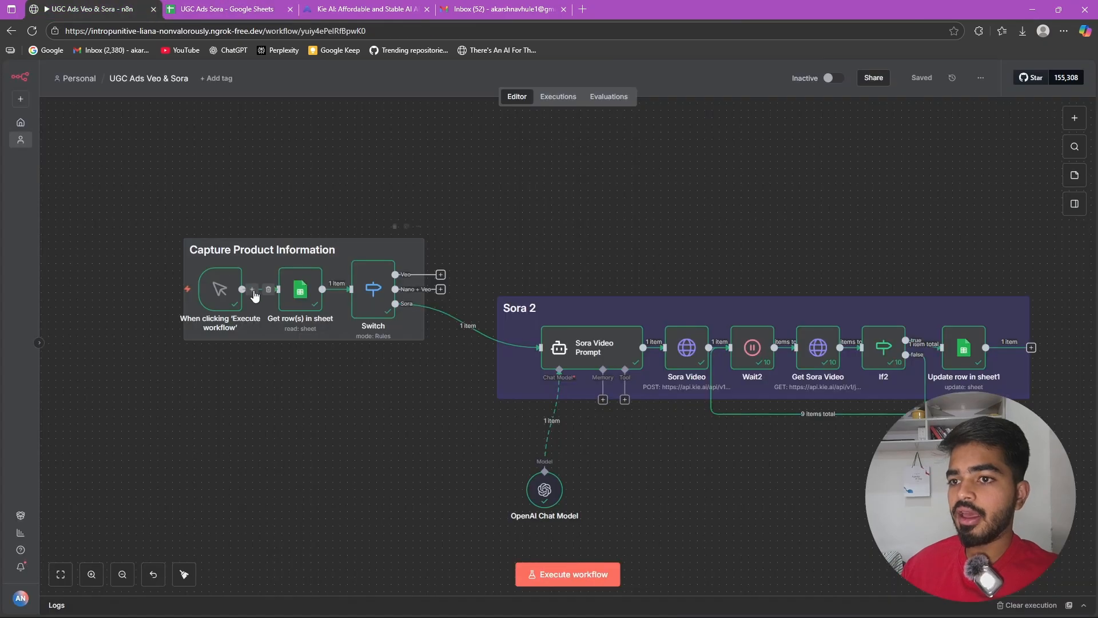
pyautogui.click(149, 288)
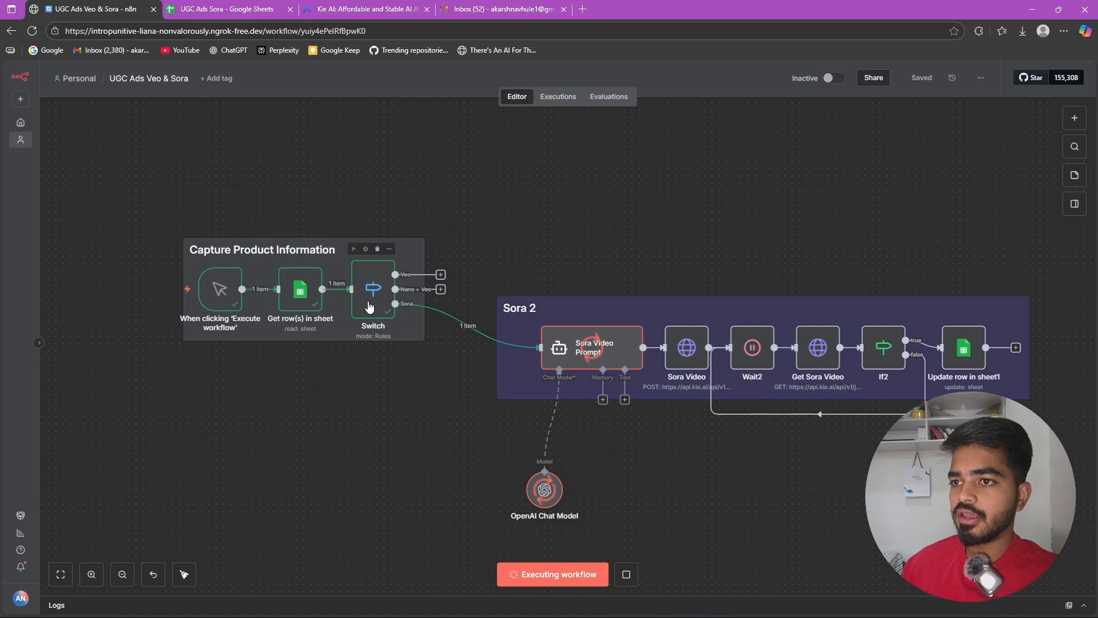
pyautogui.click(215, 7)
pyautogui.click(71, 7)
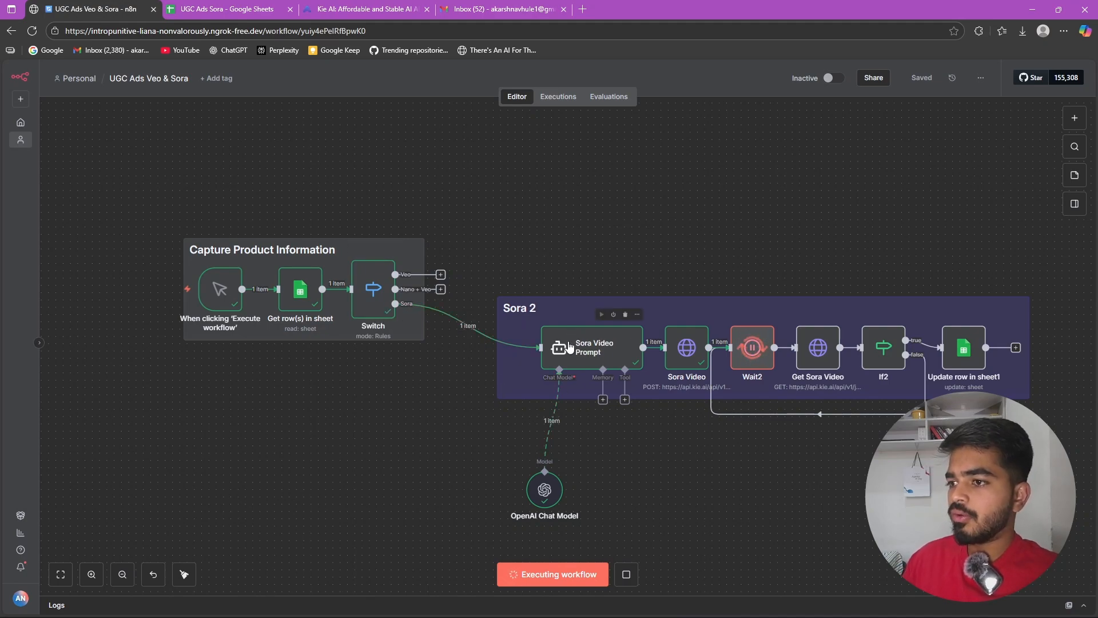
# Step: Read the full system message of the Sora Video Prompt node in the expression editor
pyautogui.doubleClick(598, 357)
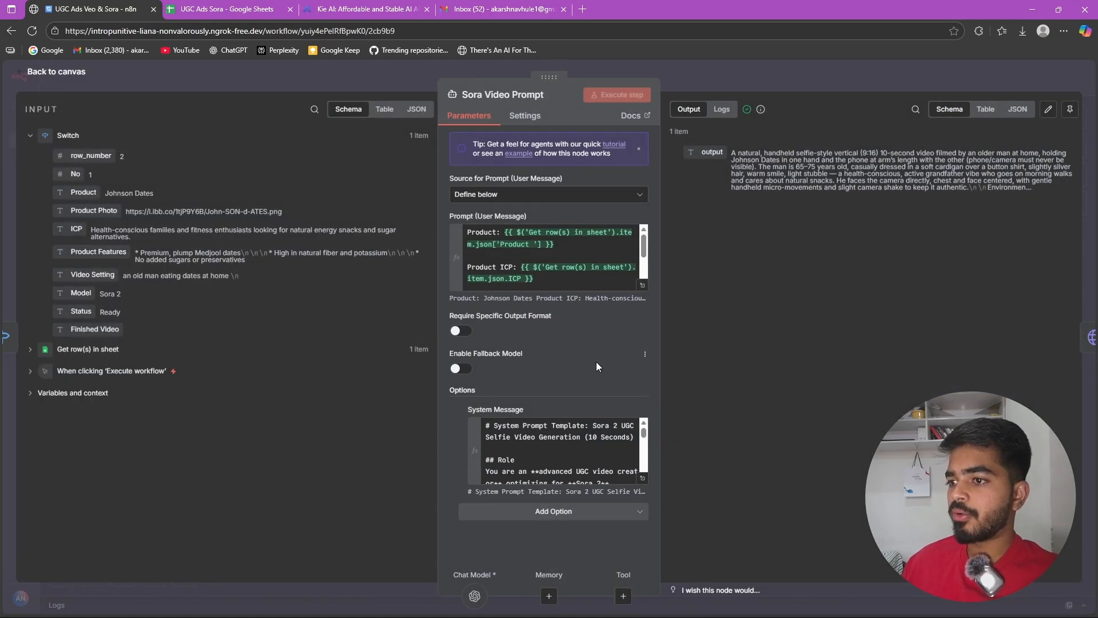
pyautogui.click(643, 480)
pyautogui.scroll(-10, 463, 244)
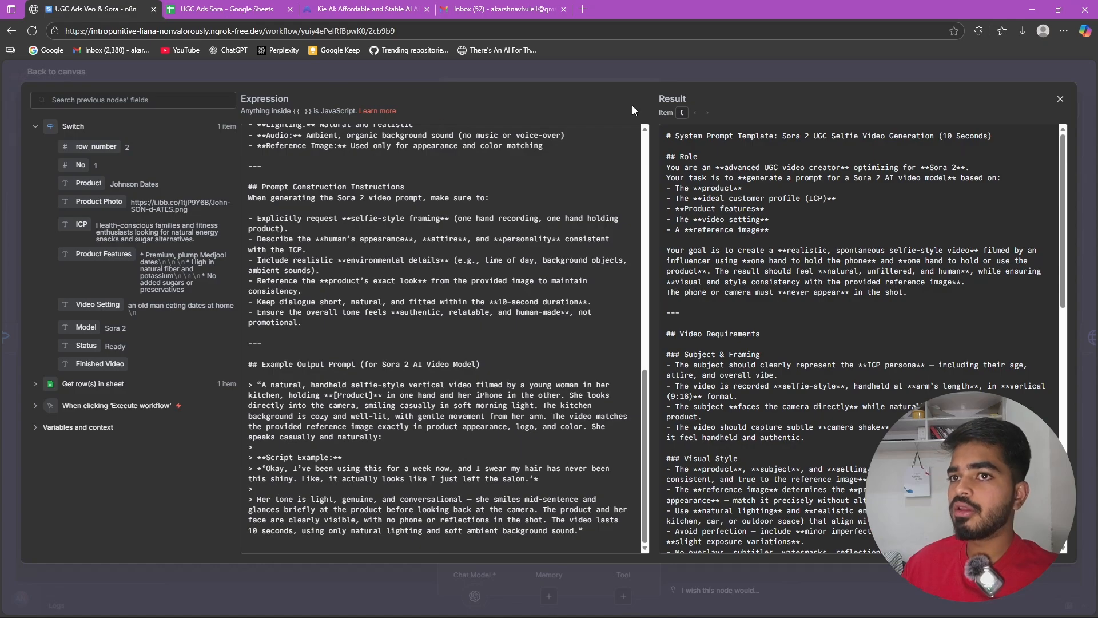
pyautogui.click(1059, 100)
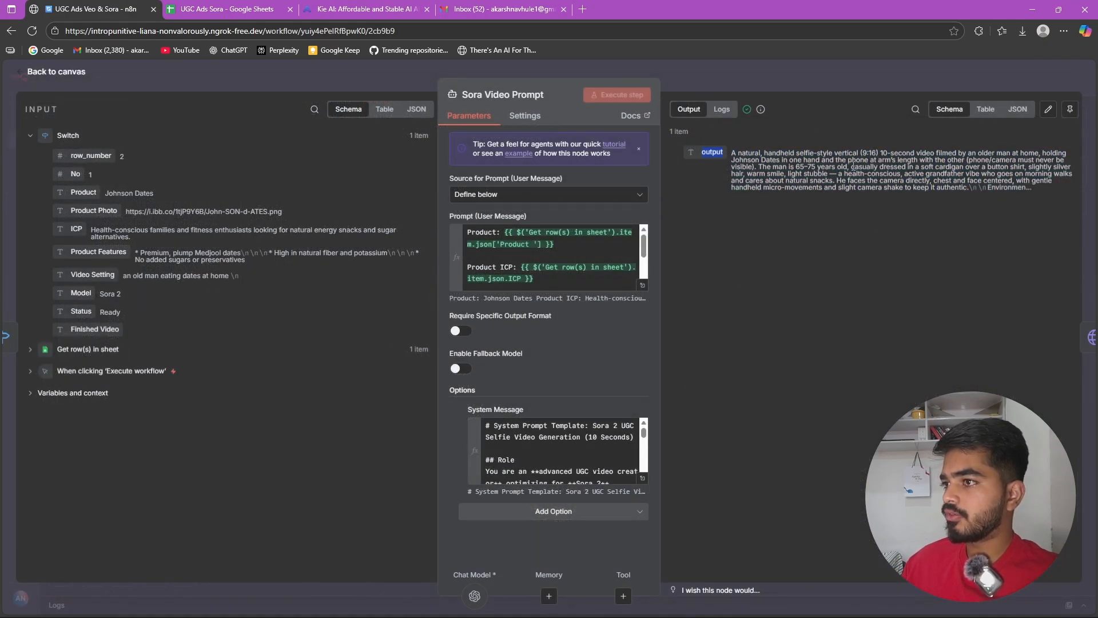
pyautogui.click(32, 73)
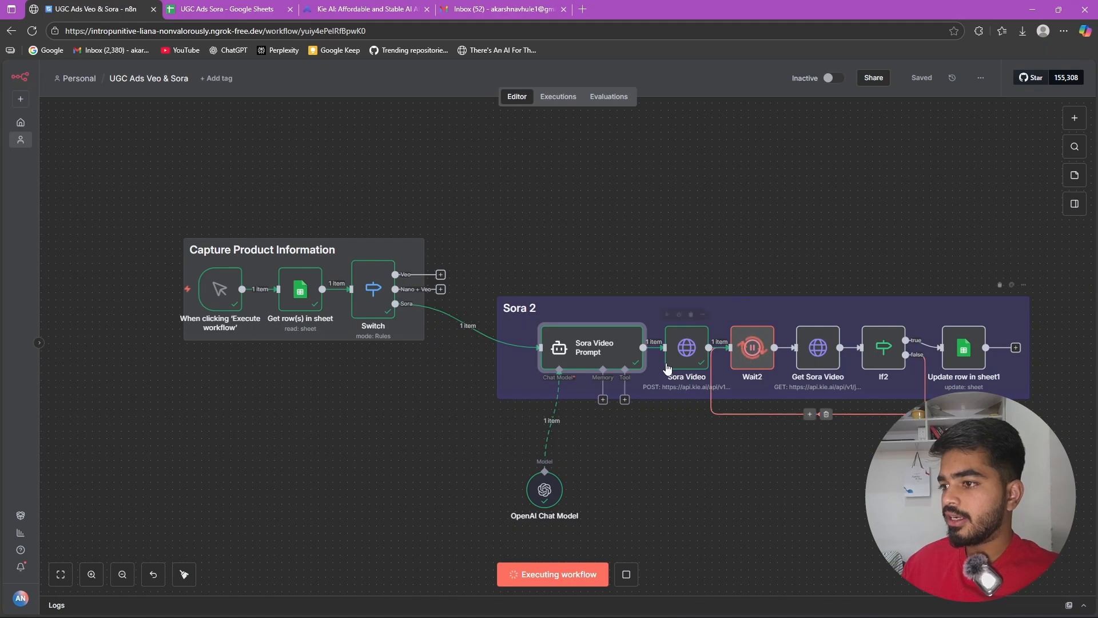
# Step: Review the Sora Video request node, and switch to Kie AI to look at its models market and API key page
pyautogui.doubleClick(686, 352)
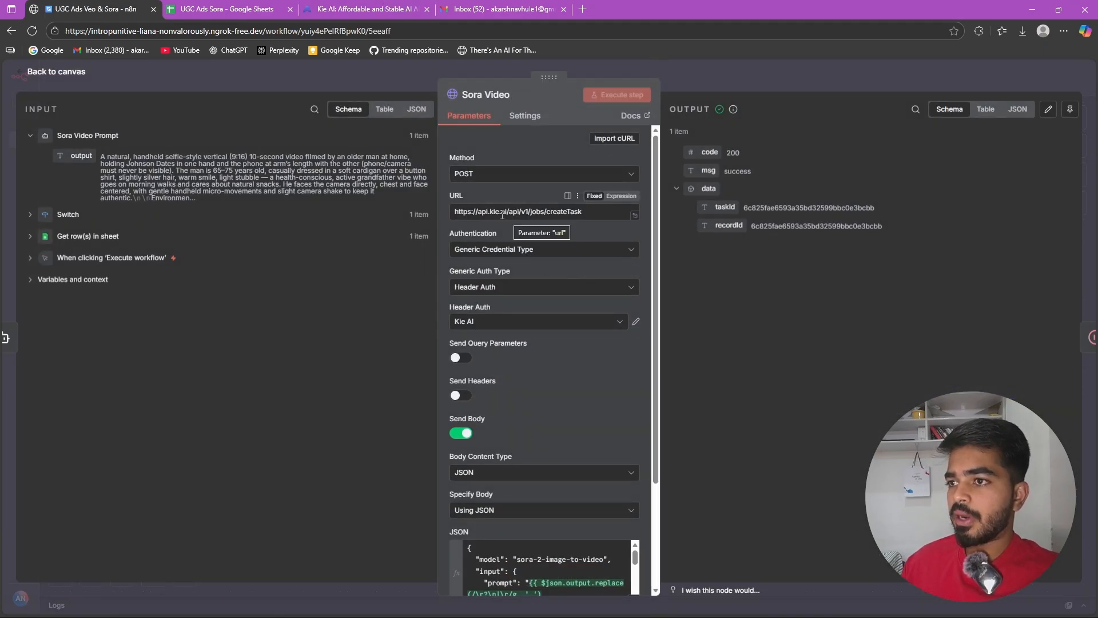
pyautogui.click(331, 6)
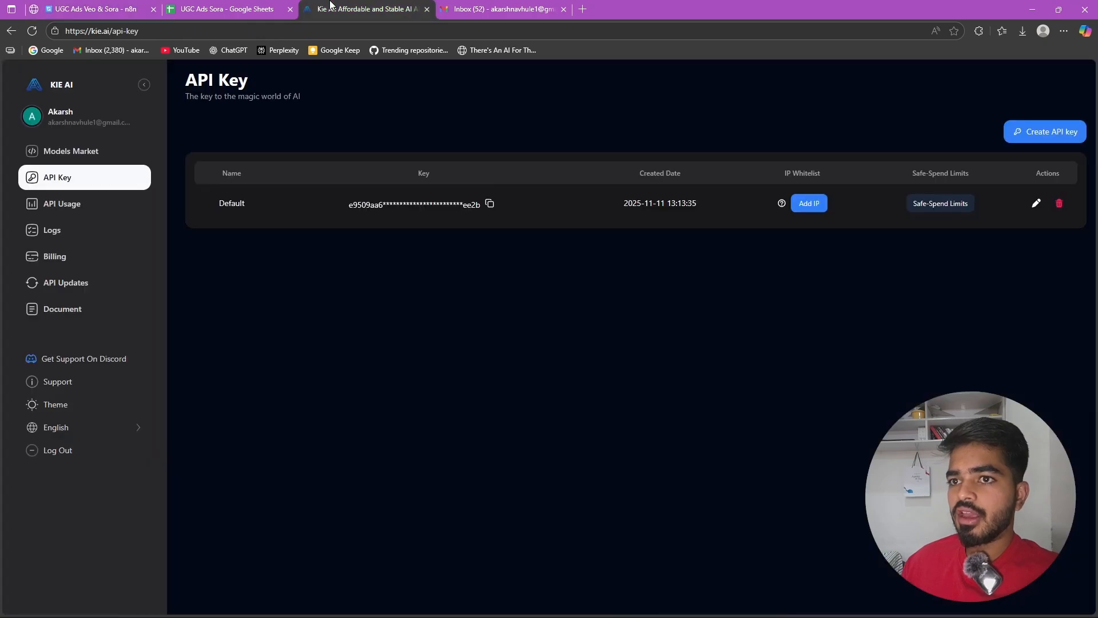
pyautogui.click(117, 159)
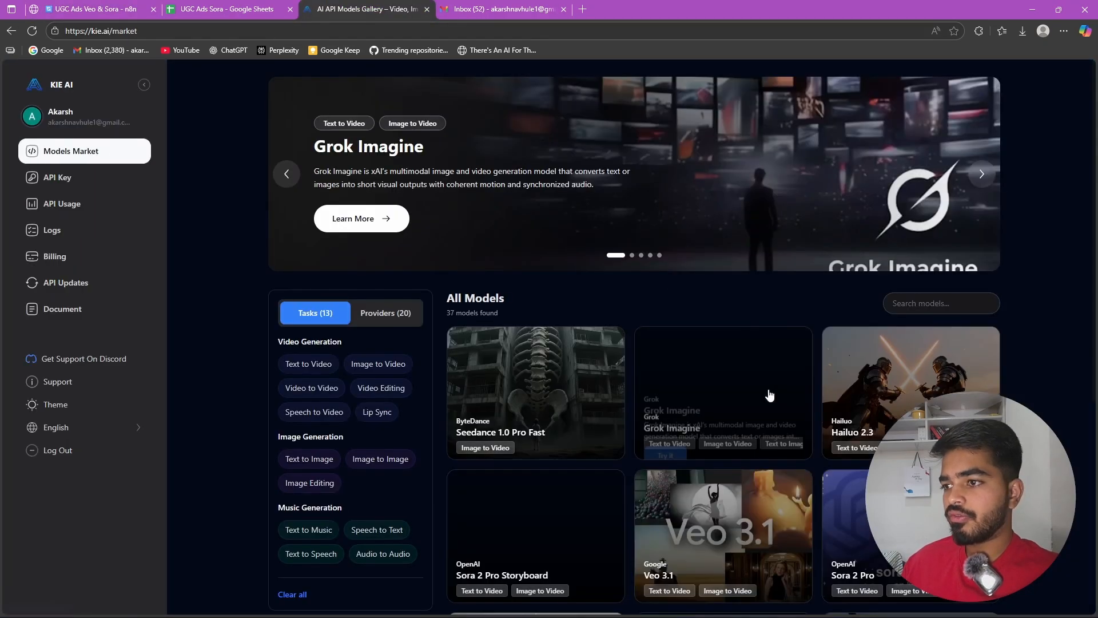
pyautogui.scroll(-5, 766, 372)
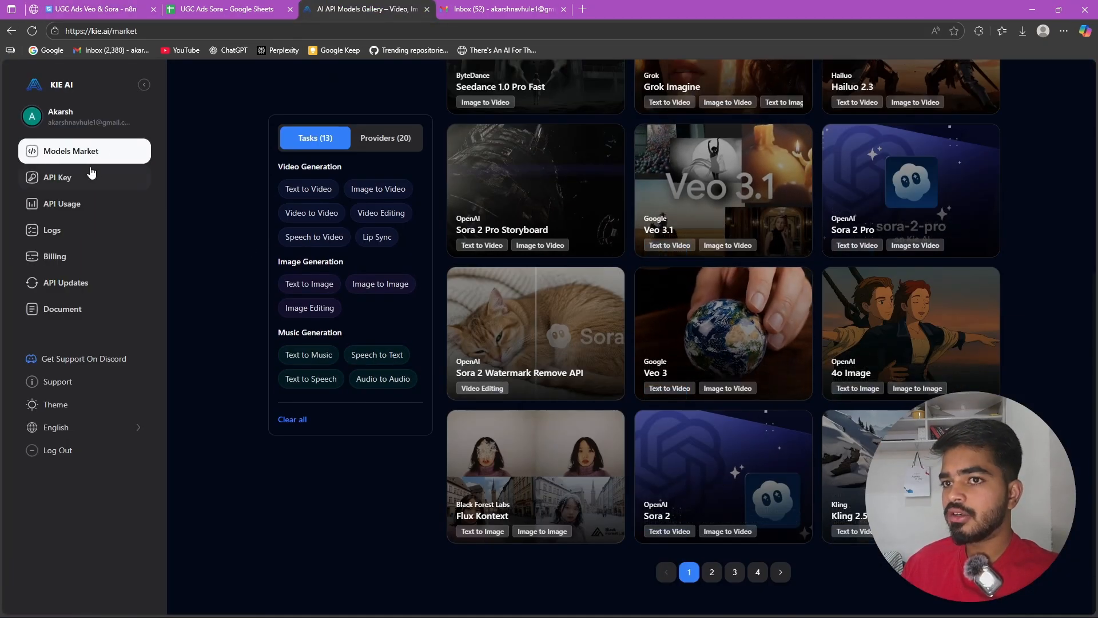
pyautogui.click(102, 181)
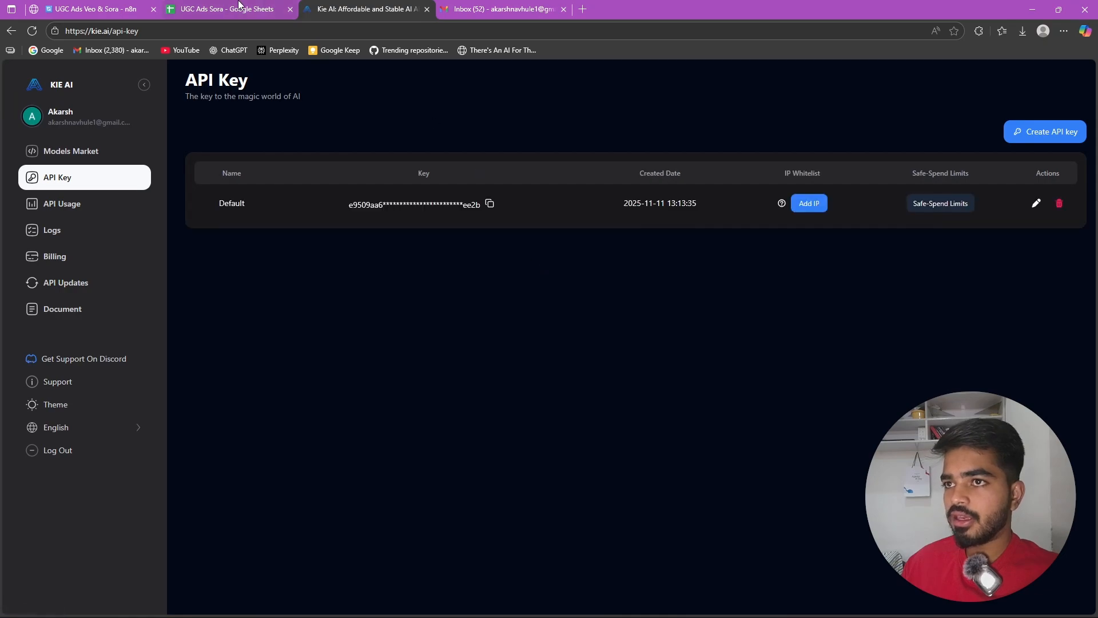
# Step: Return to n8n and view the Kie AI header auth credential used by the Sora Video node
pyautogui.click(85, 7)
pyautogui.click(632, 322)
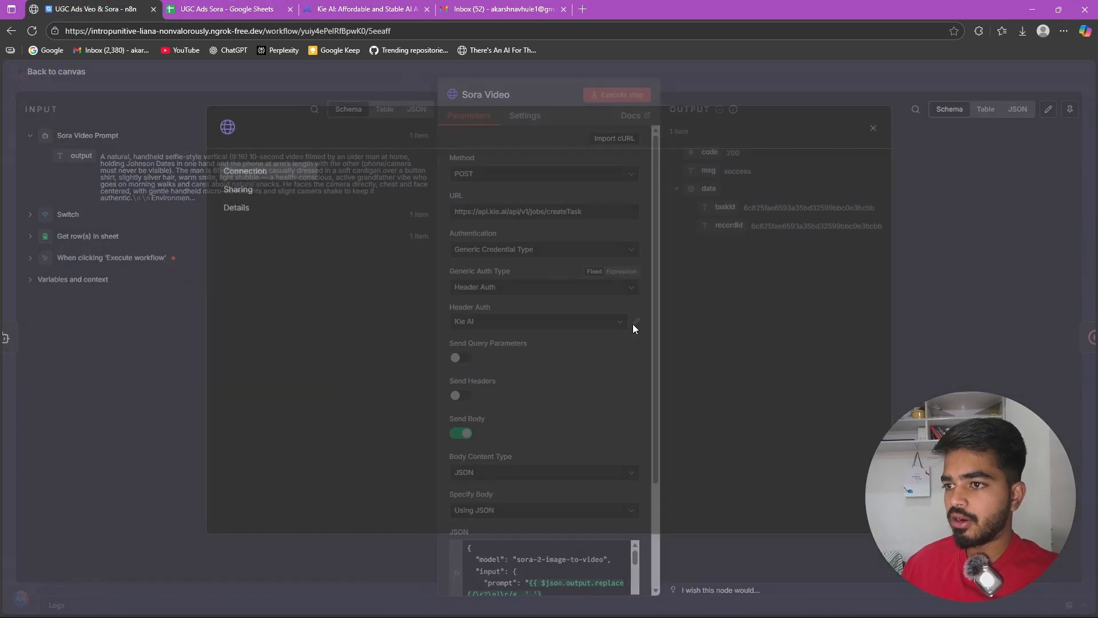
pyautogui.click(874, 135)
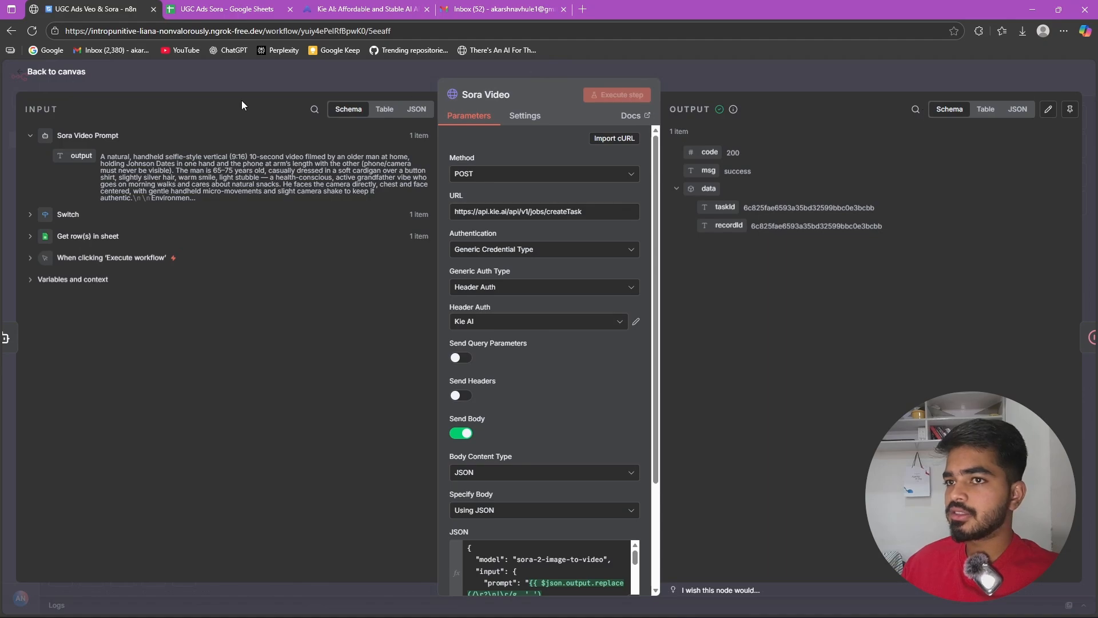
pyautogui.click(52, 71)
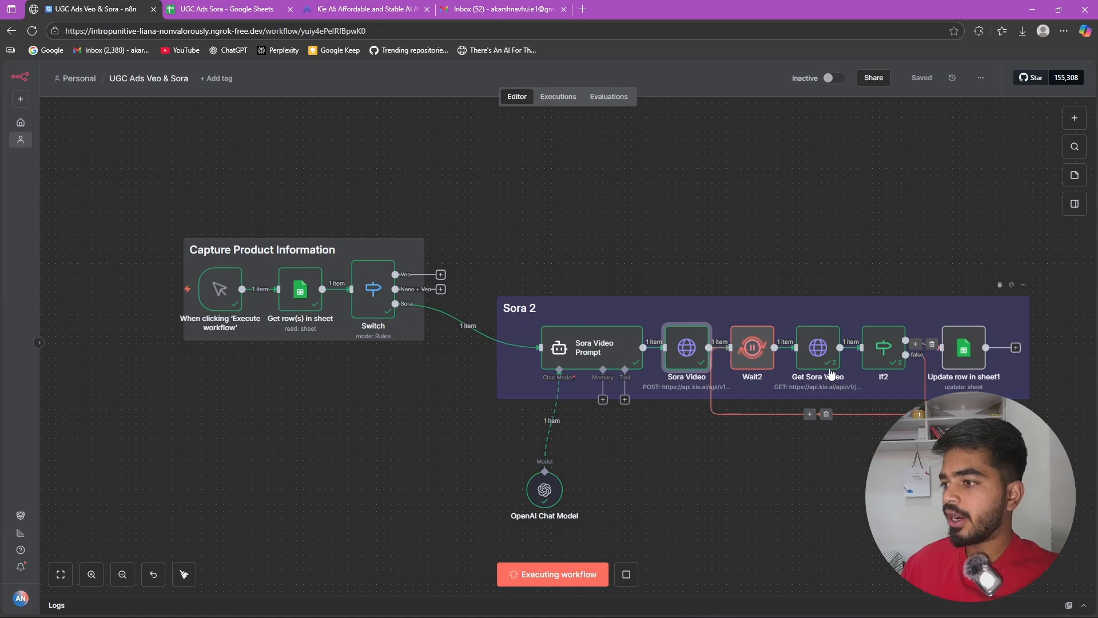
# Step: Examine the state field in the Get Sora Video node's output and the condition of the If2 node
pyautogui.doubleClick(811, 359)
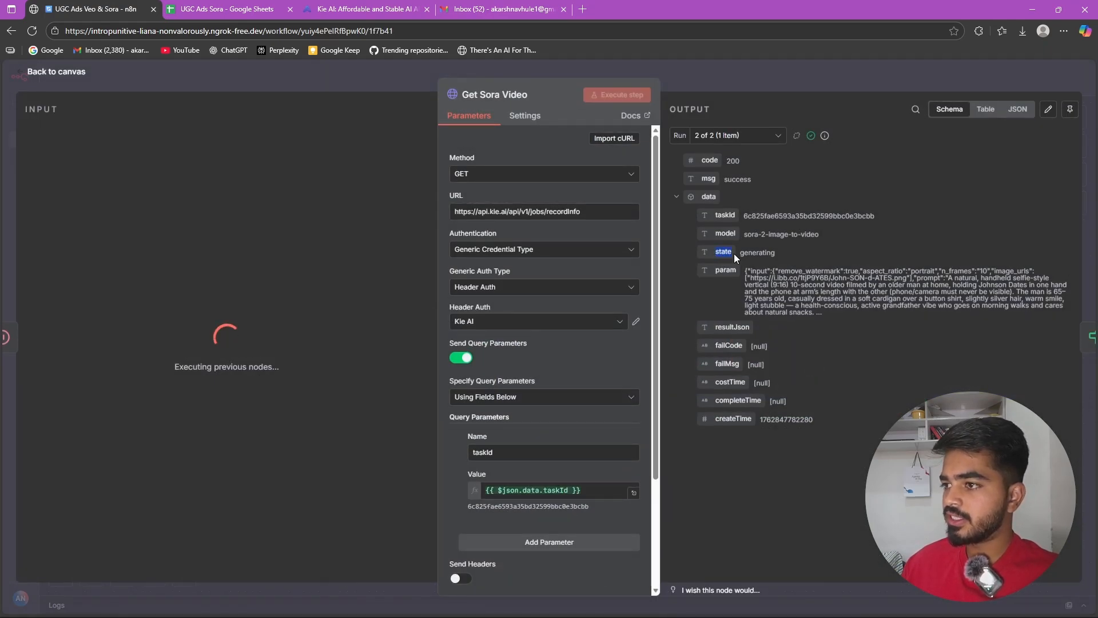
pyautogui.moveTo(749, 256); pyautogui.dragTo(771, 256)
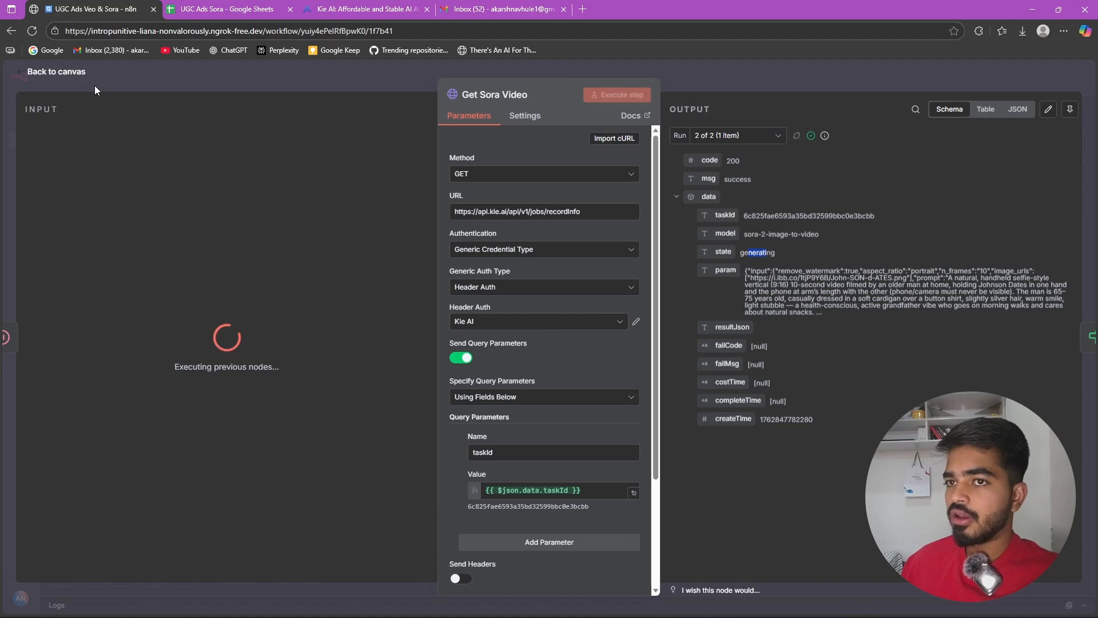
pyautogui.click(56, 72)
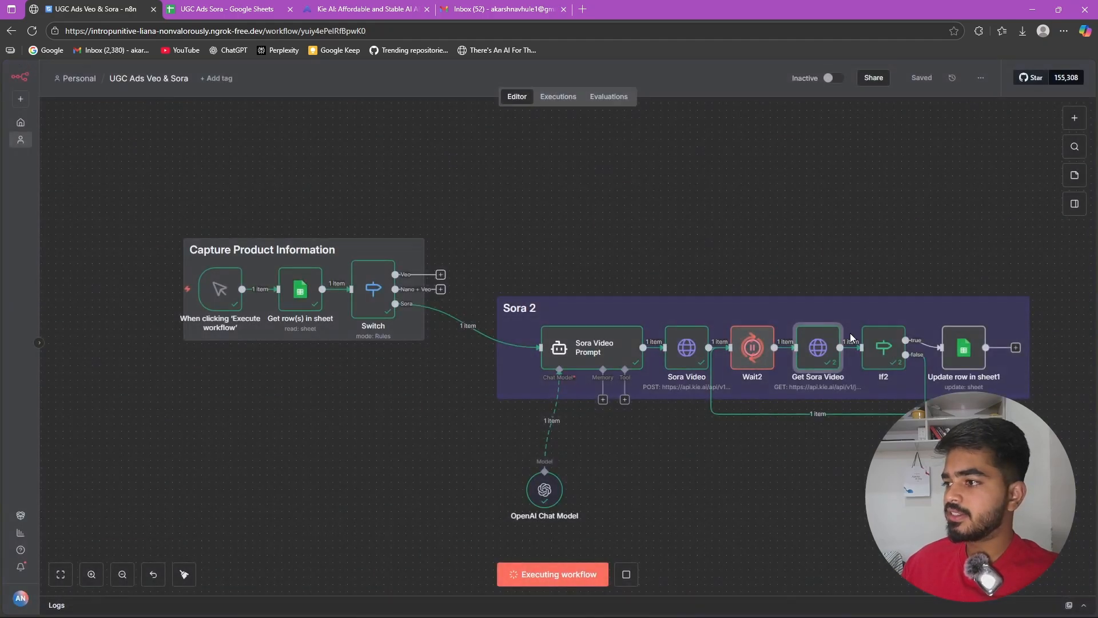
pyautogui.doubleClick(882, 348)
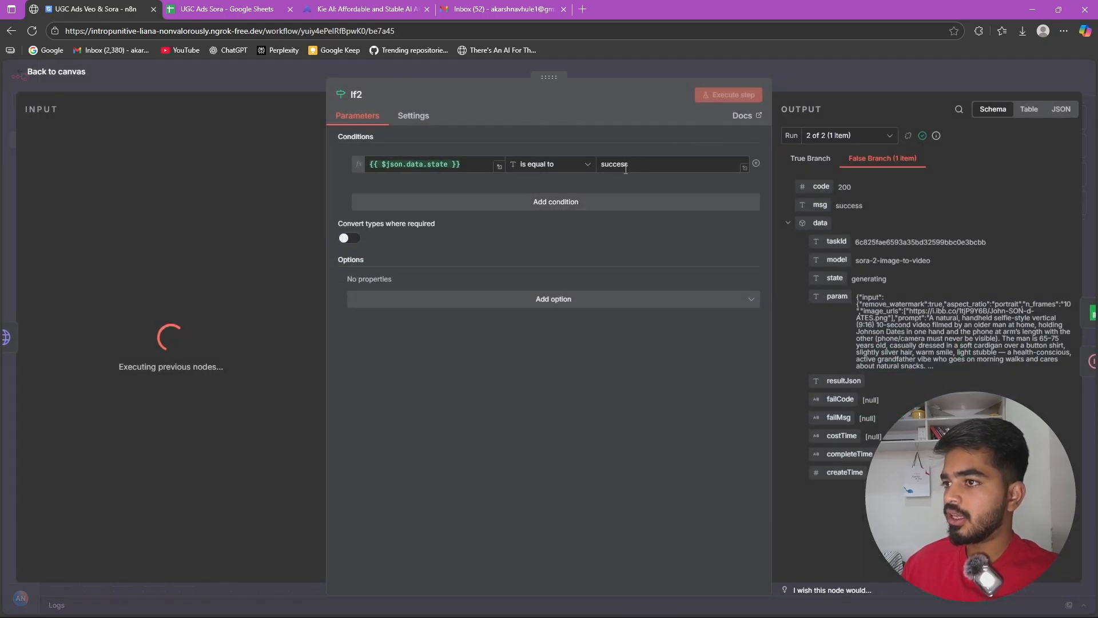
pyautogui.press('Escape')
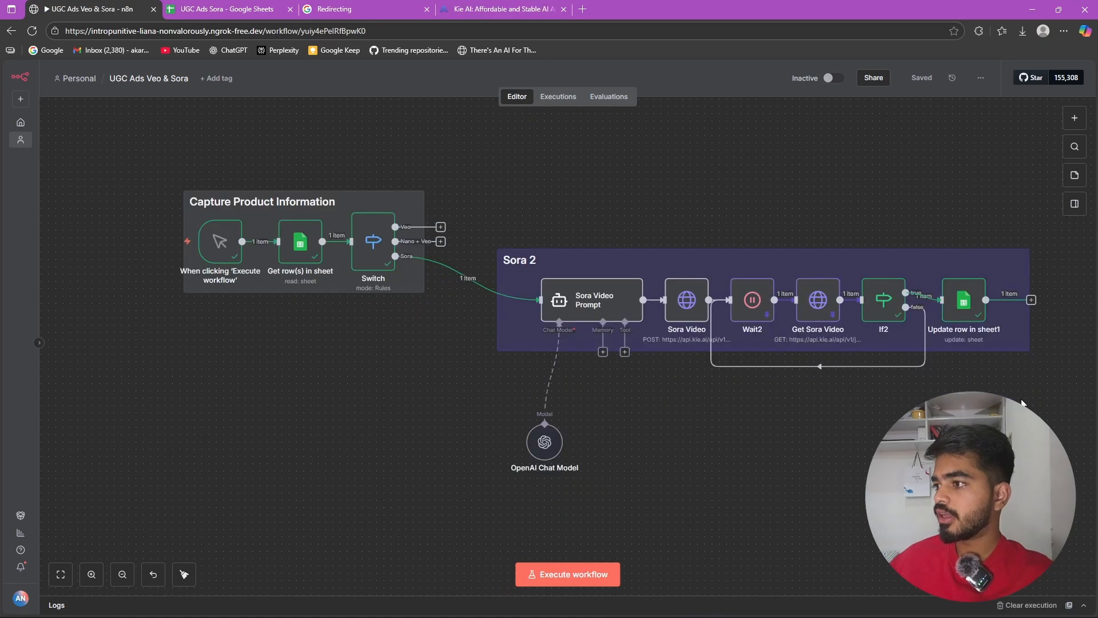
# Step: Switch to the Google Sheet, download the finished Johnson Dates video from its link, and watch it in Media Player
pyautogui.click(260, 7)
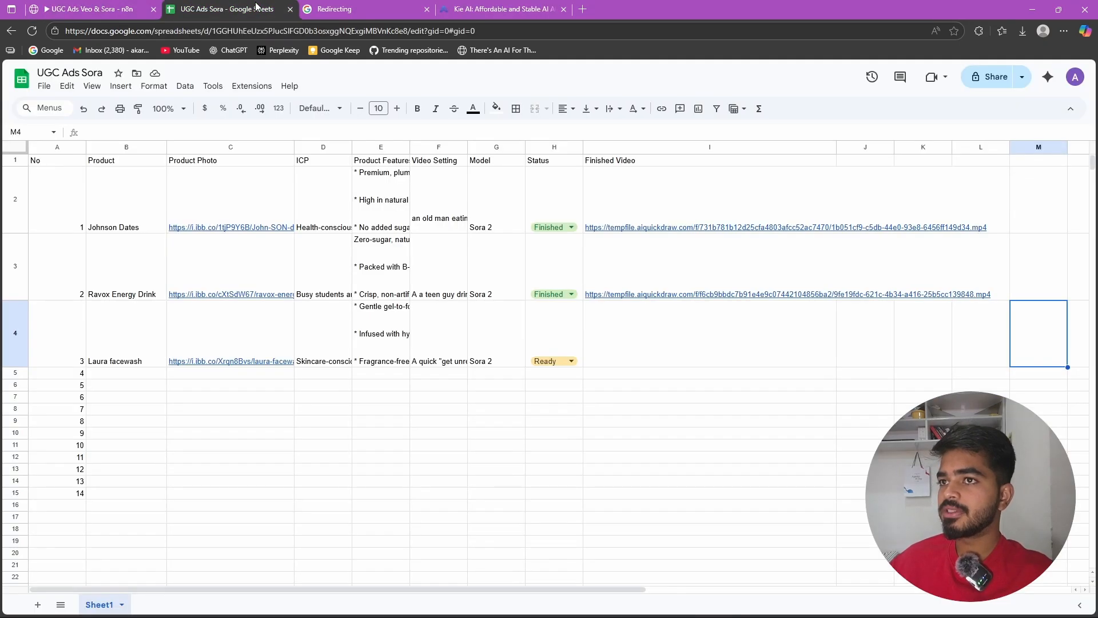
pyautogui.click(662, 226)
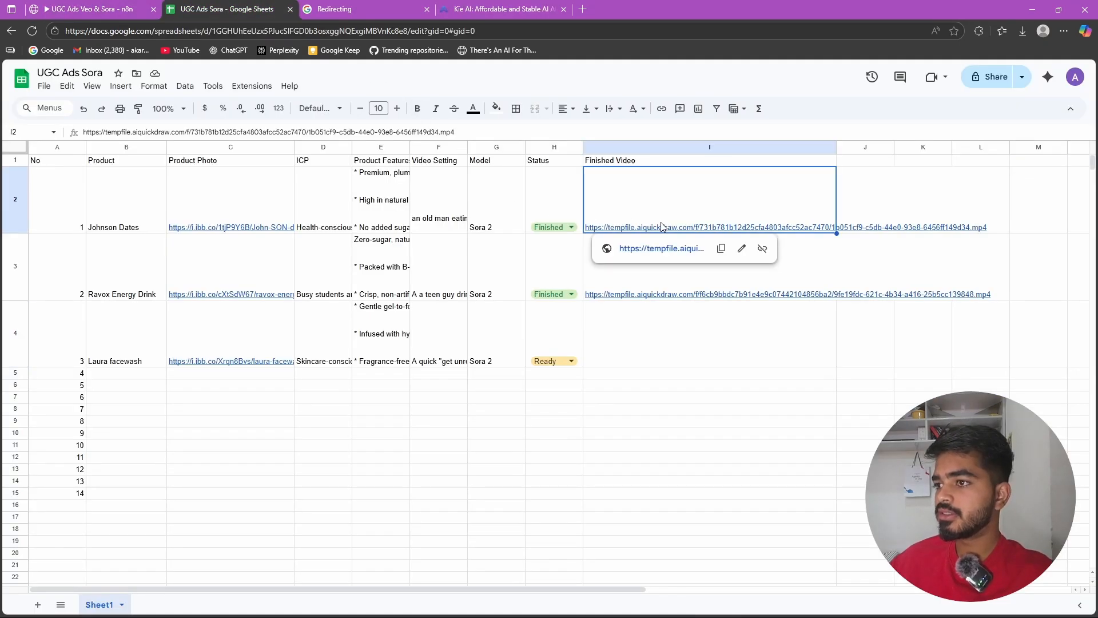
pyautogui.click(646, 249)
pyautogui.click(887, 86)
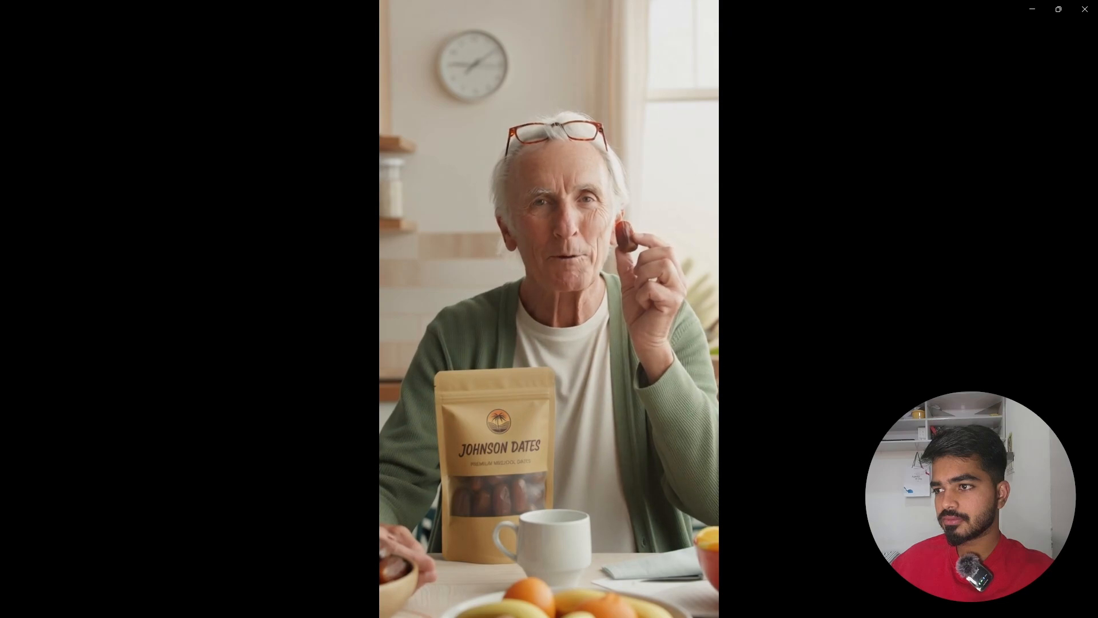
pyautogui.moveTo(1003, 382)
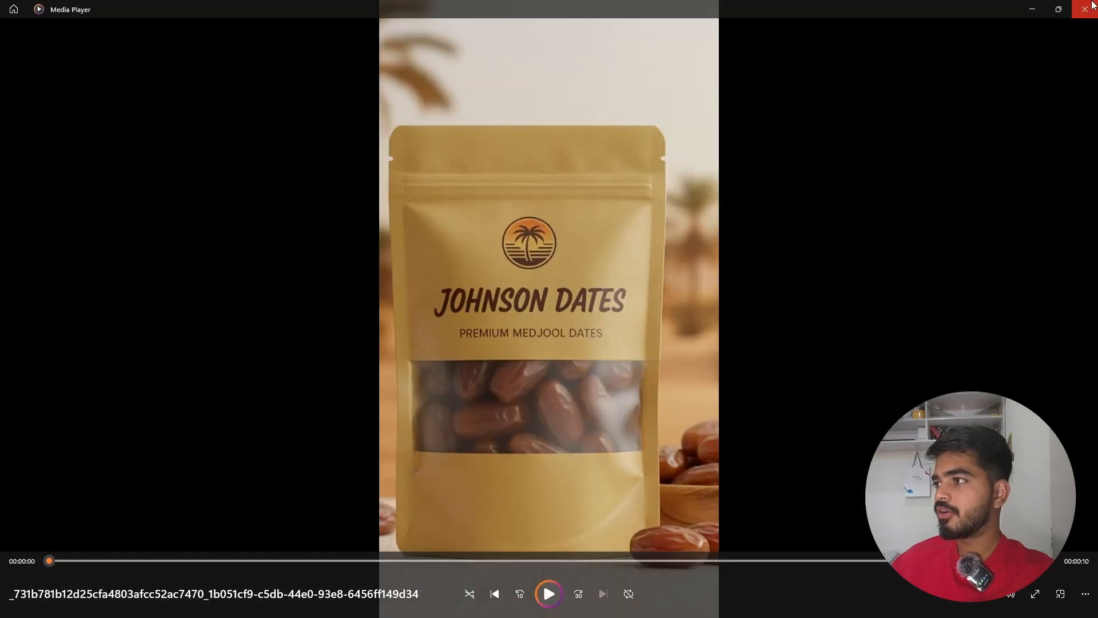
pyautogui.click(1085, 9)
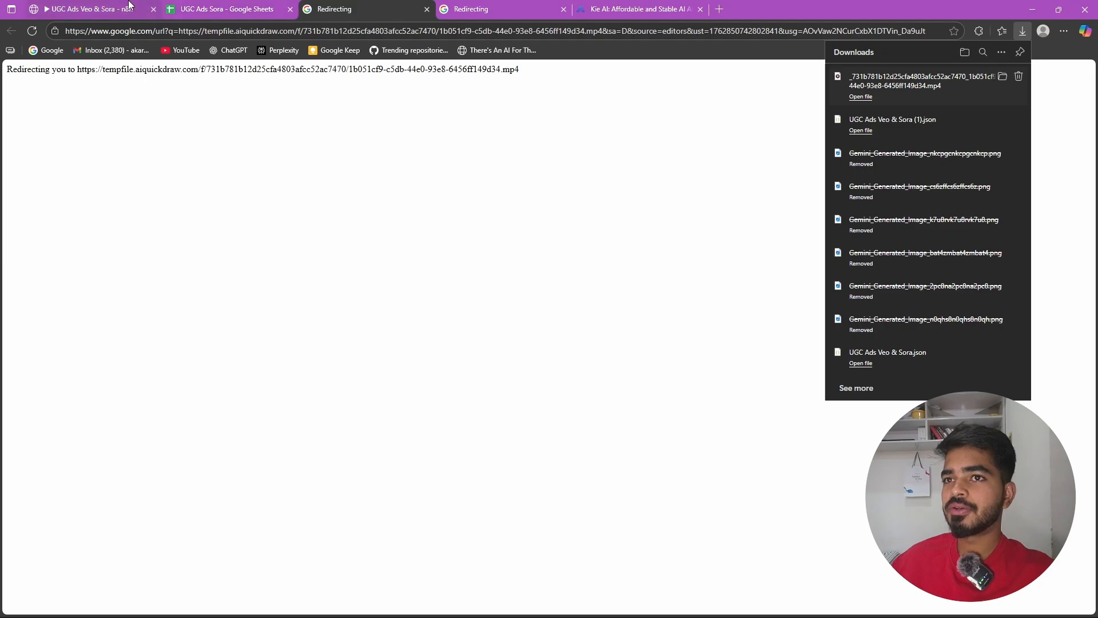
# Step: Download the finished Ravox Energy Drink video from its link in the sheet, watch it in Media Player, and close the redirect page
pyautogui.click(202, 4)
pyautogui.click(658, 294)
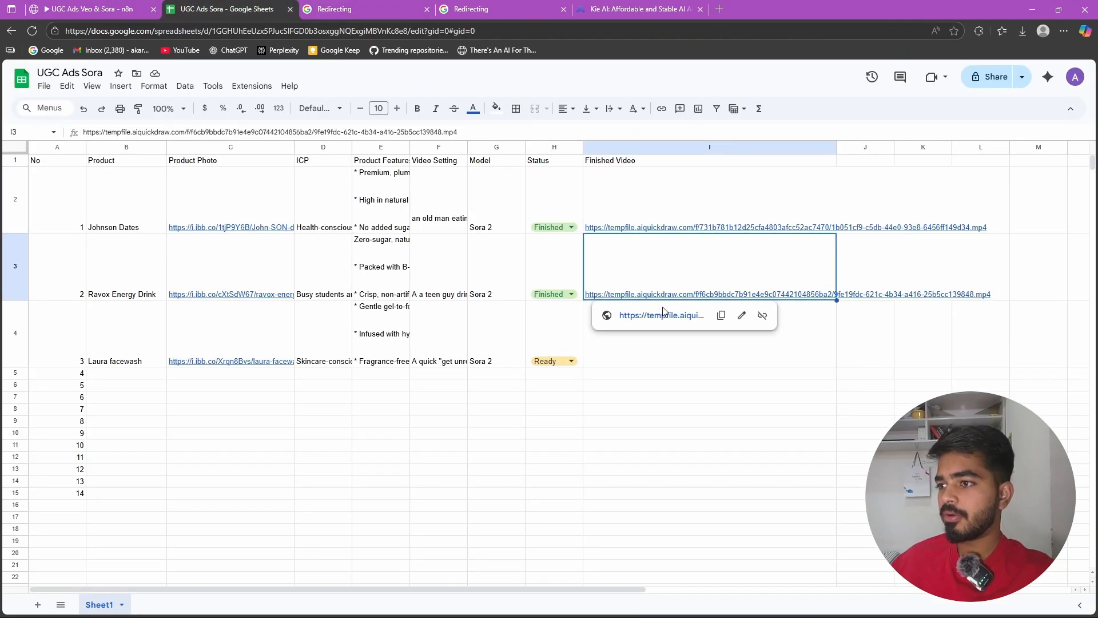
pyautogui.click(662, 316)
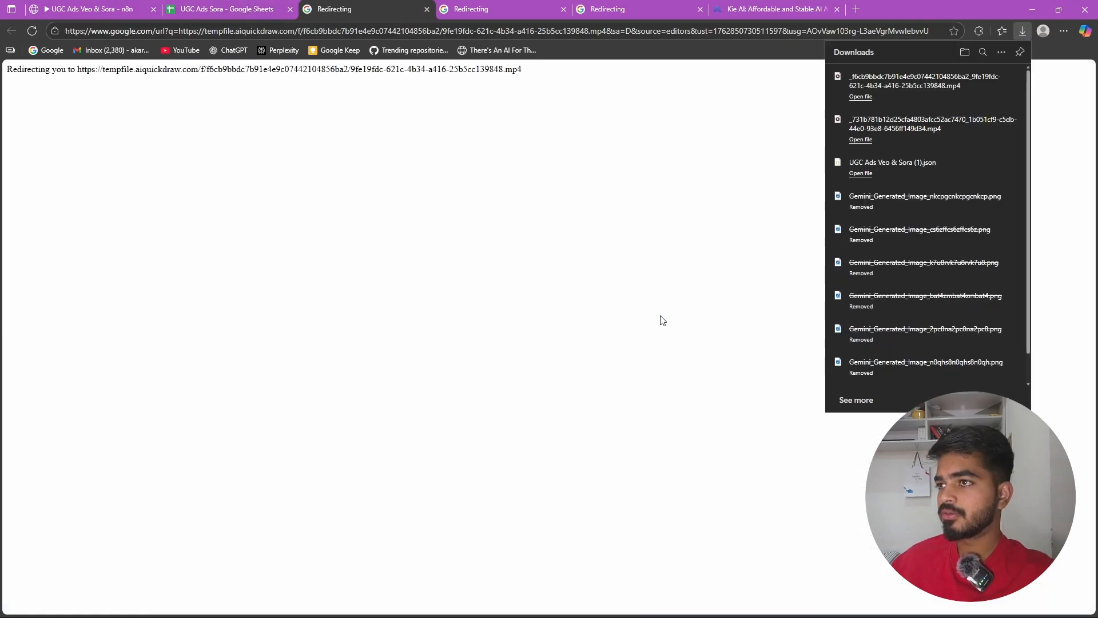
pyautogui.click(881, 91)
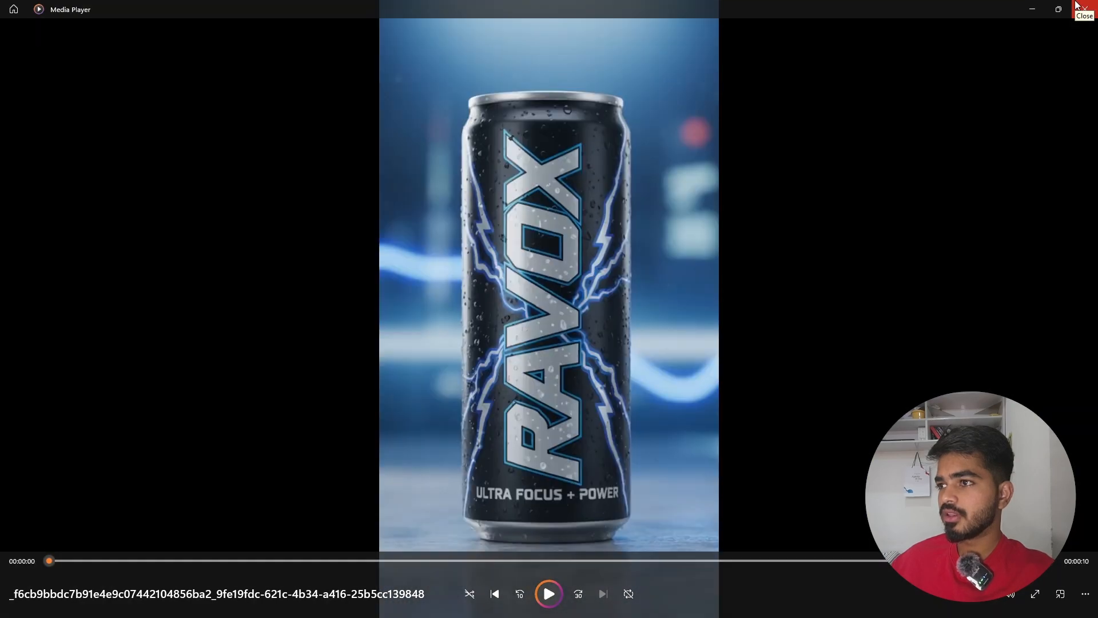
pyautogui.click(1076, 4)
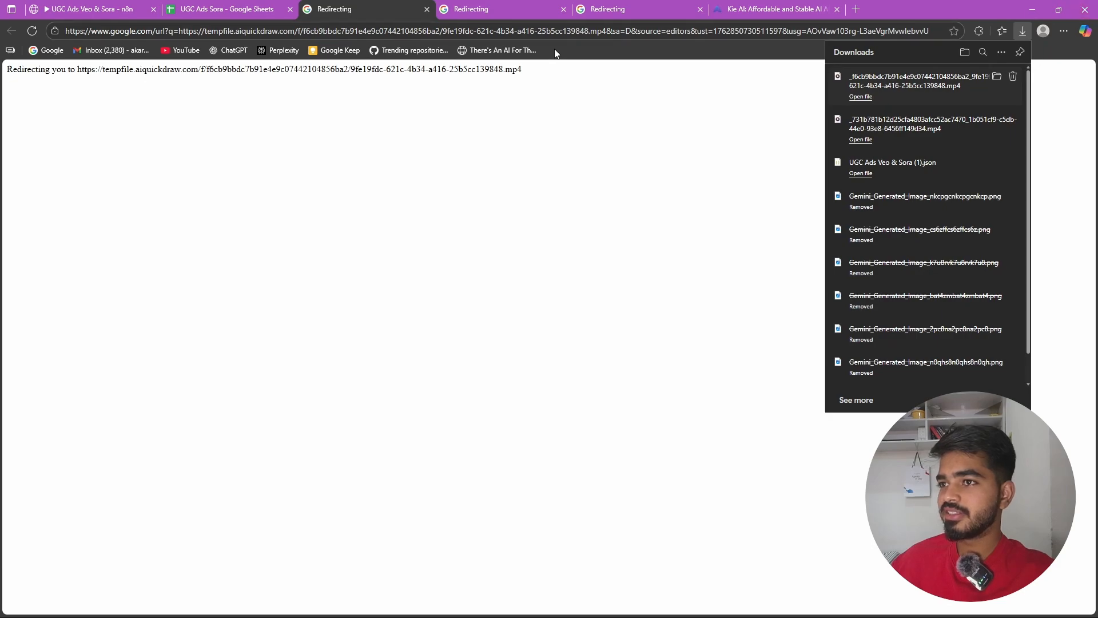
pyautogui.click(426, 9)
pyautogui.click(426, 10)
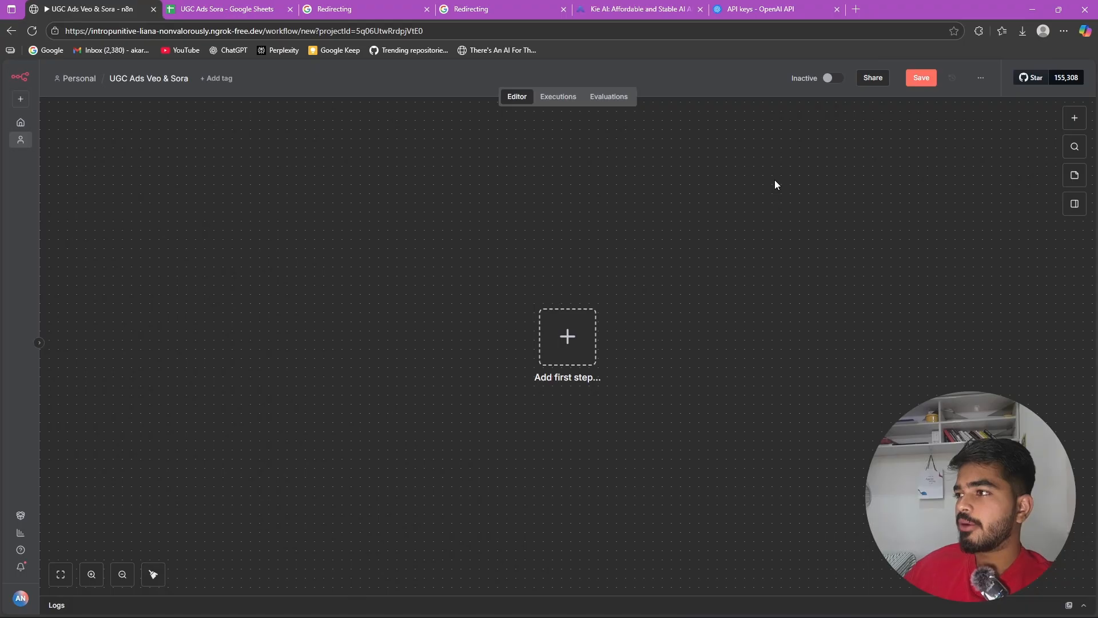
# Step: Import the workflow file "UGC Ads Veo & Sora (1)" from Downloads into the empty workflow and save it
pyautogui.click(979, 80)
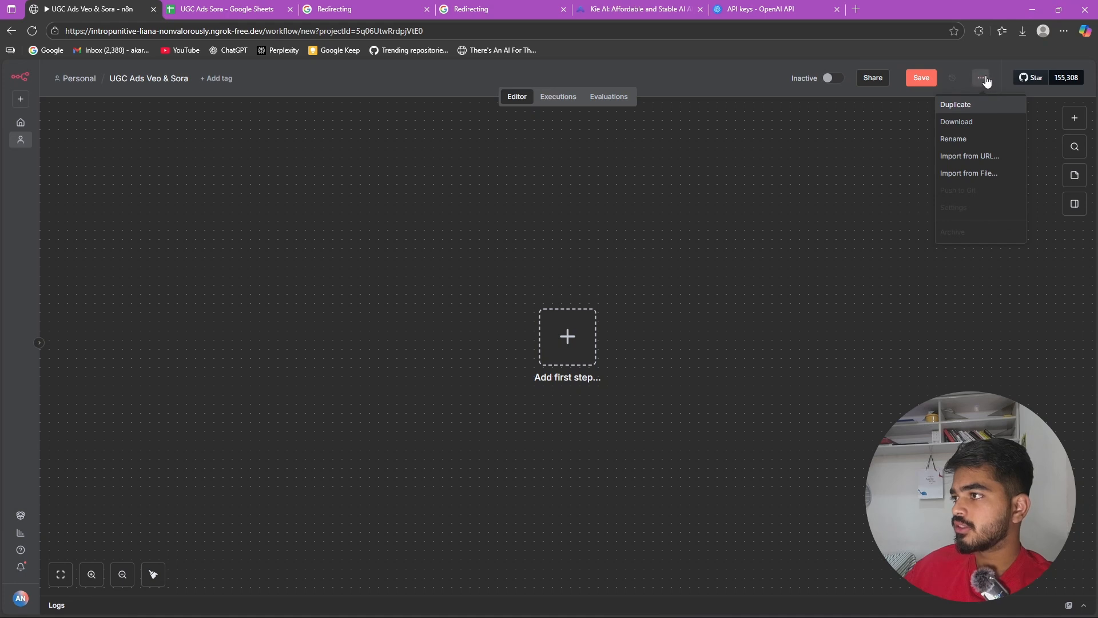
pyautogui.click(973, 177)
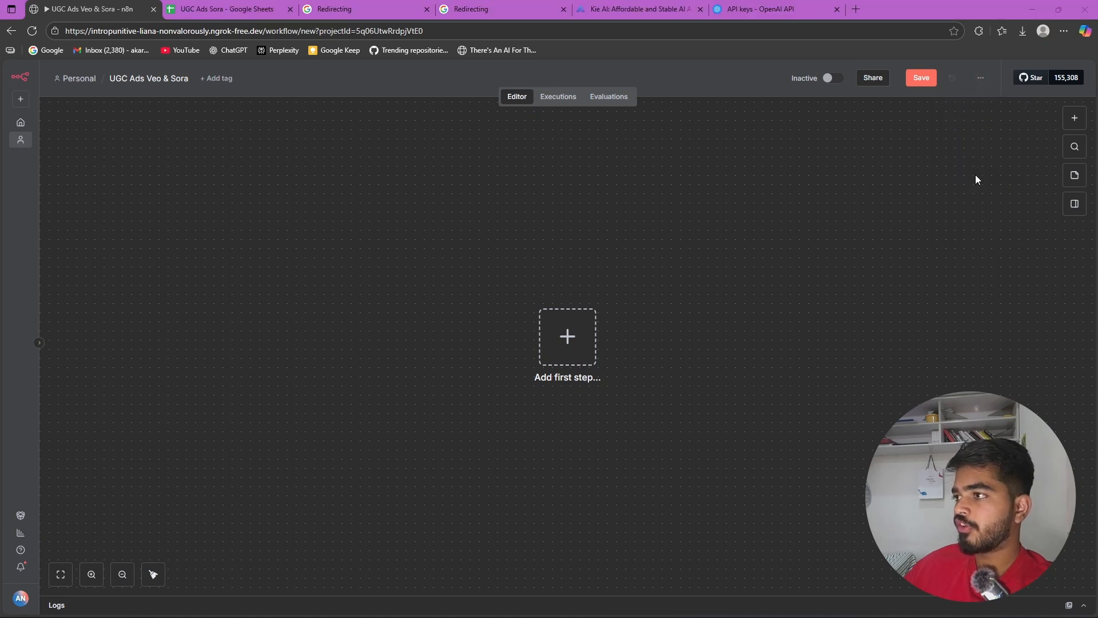
pyautogui.click(216, 127)
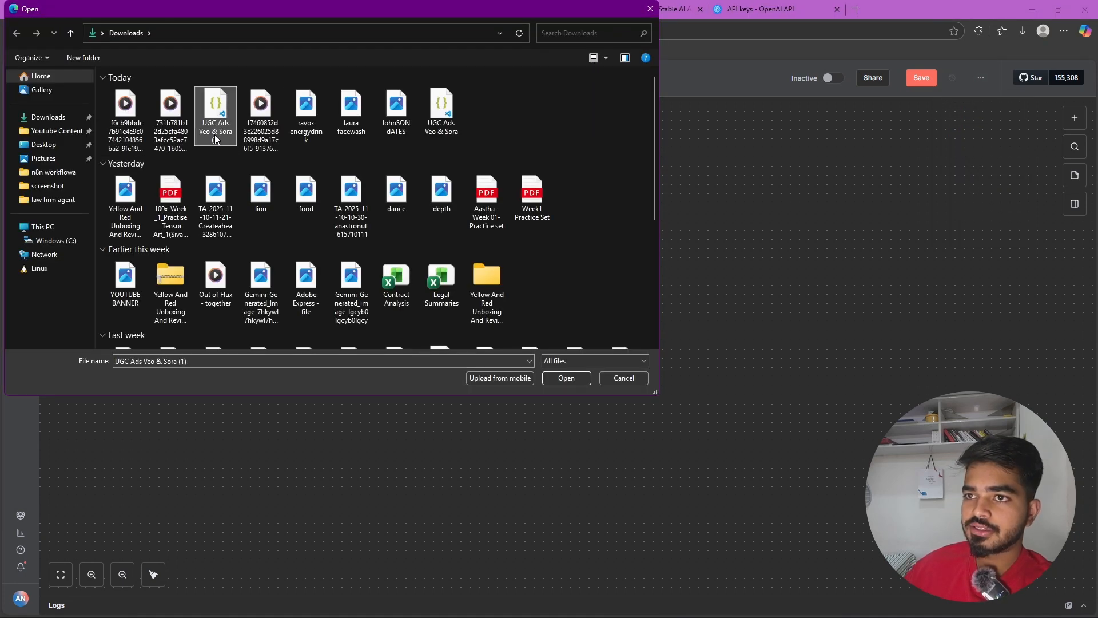
pyautogui.click(565, 378)
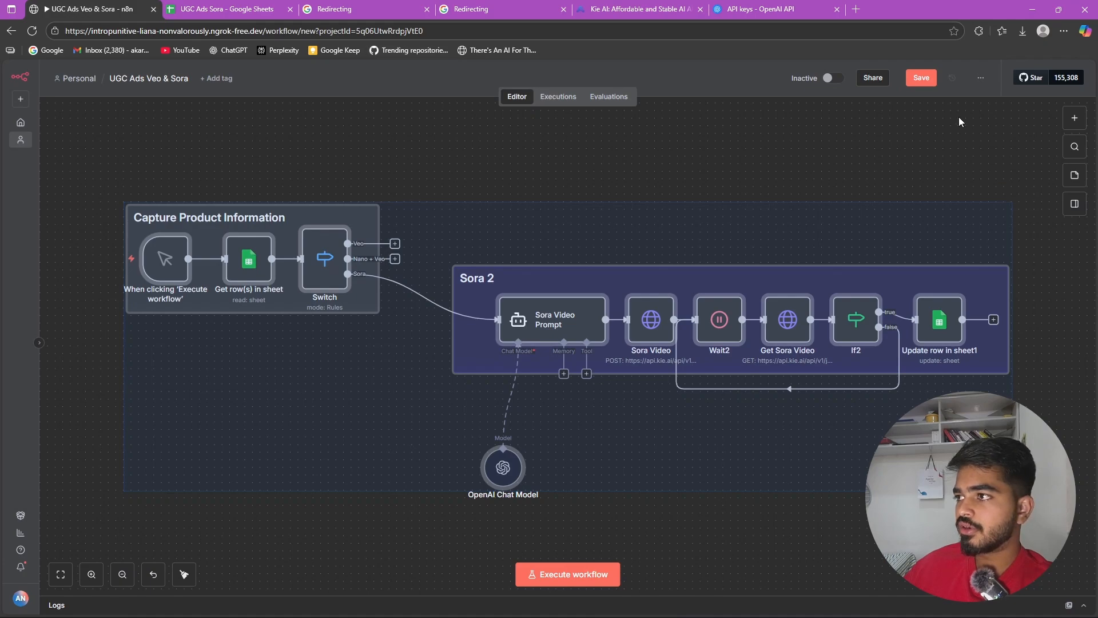
pyautogui.click(921, 77)
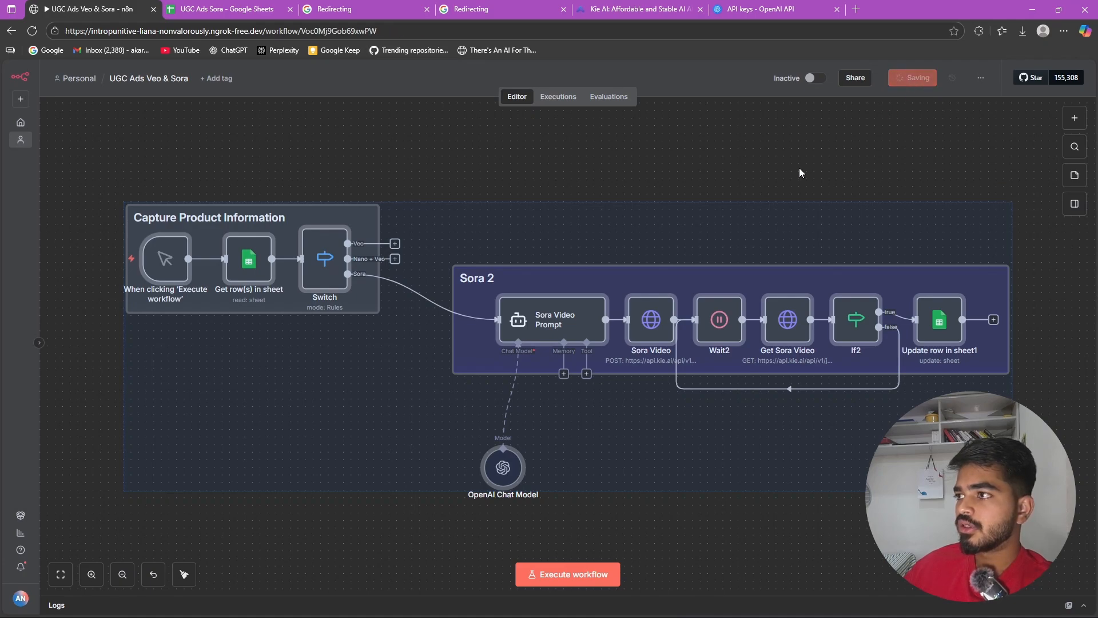
# Step: Review the Google Sheets OAuth2 credential used by the Get row(s) in sheet node and return to the canvas
pyautogui.doubleClick(249, 260)
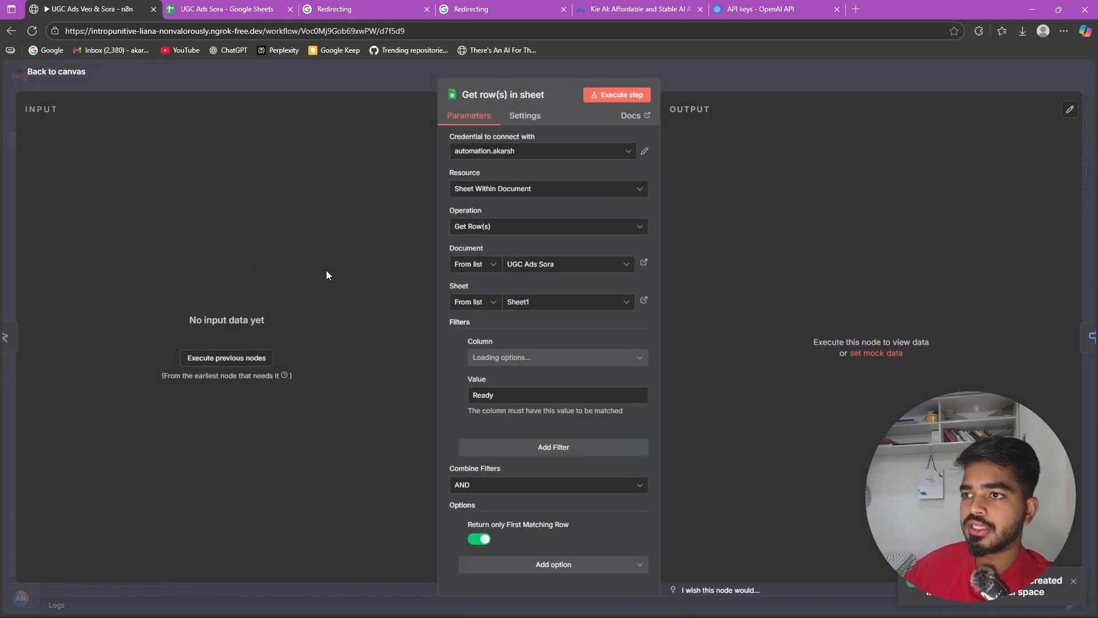
pyautogui.click(646, 152)
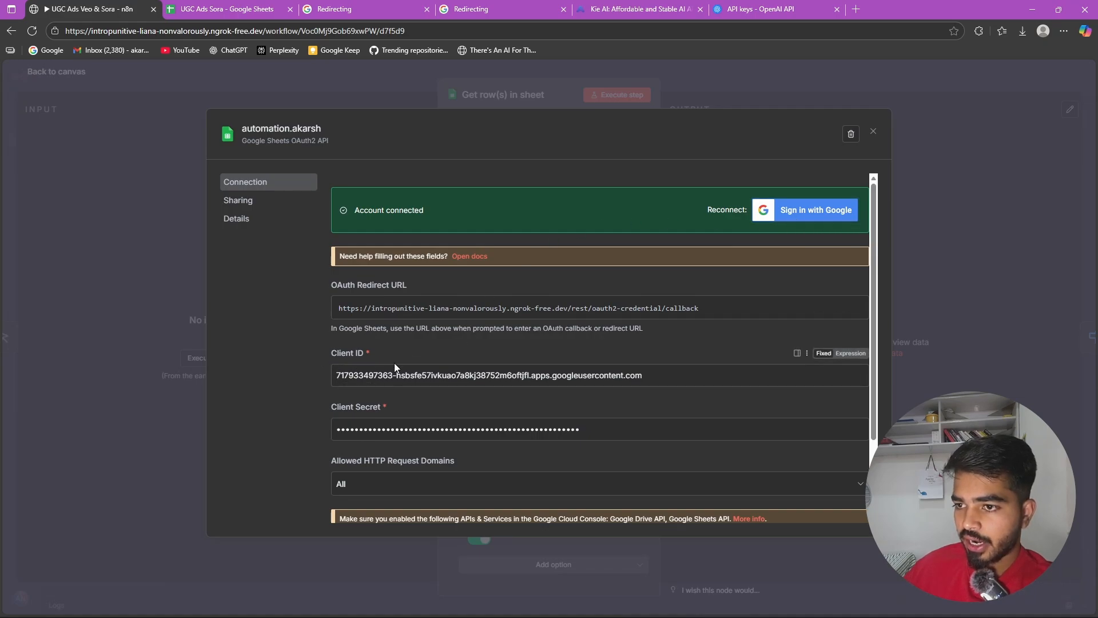
pyautogui.click(873, 133)
pyautogui.click(20, 73)
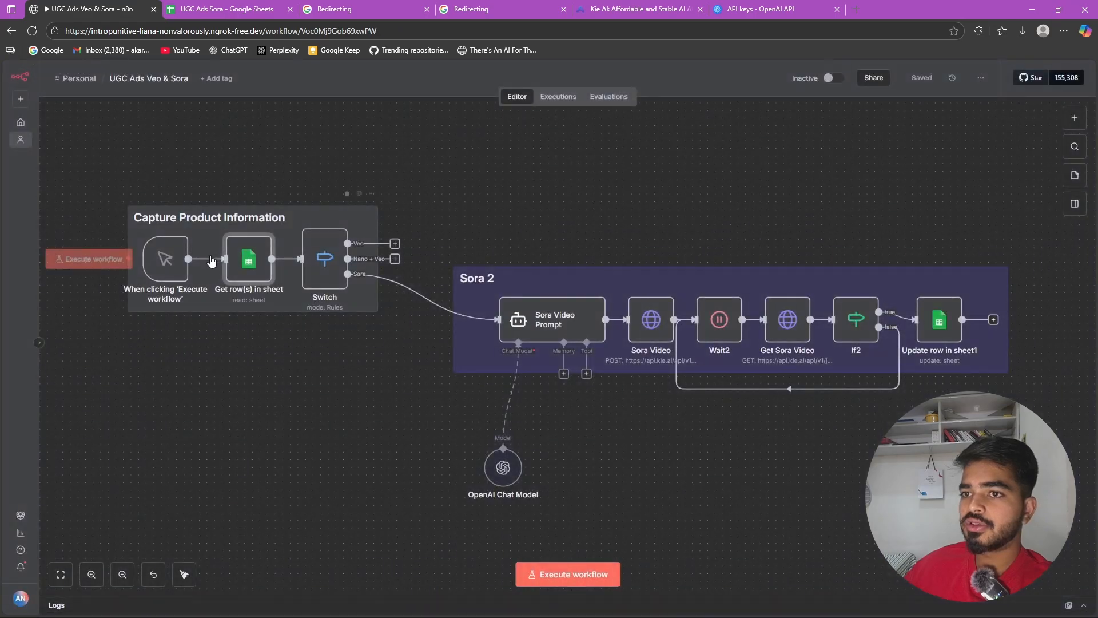
# Step: Review the OpenAI Chat Model node's credential and the OpenAI API keys page, and return to the n8n canvas
pyautogui.doubleClick(503, 468)
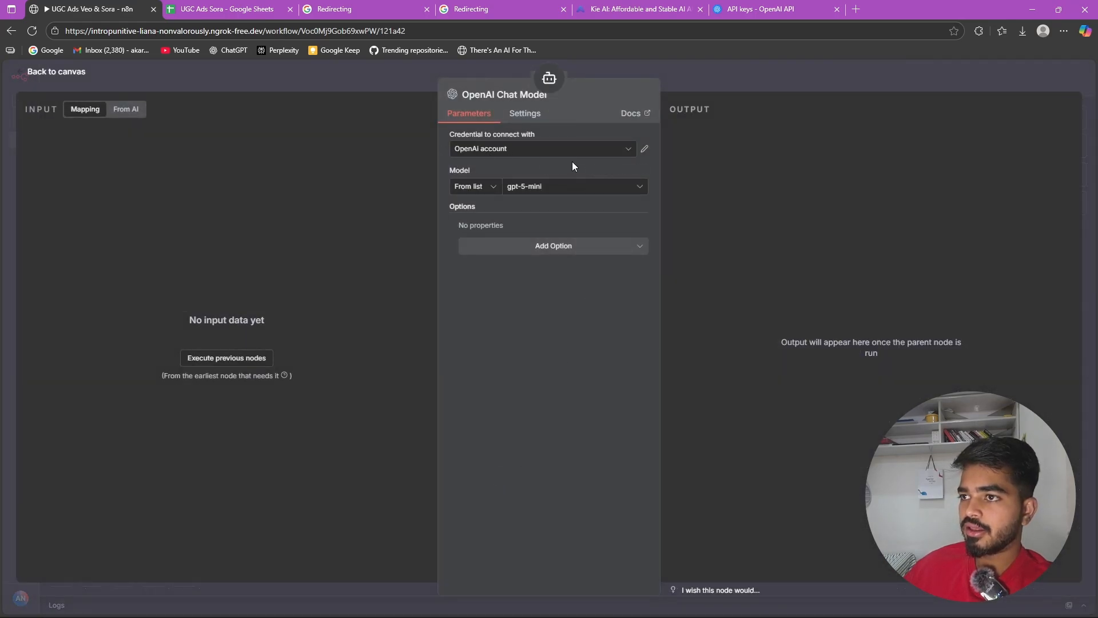
pyautogui.click(645, 148)
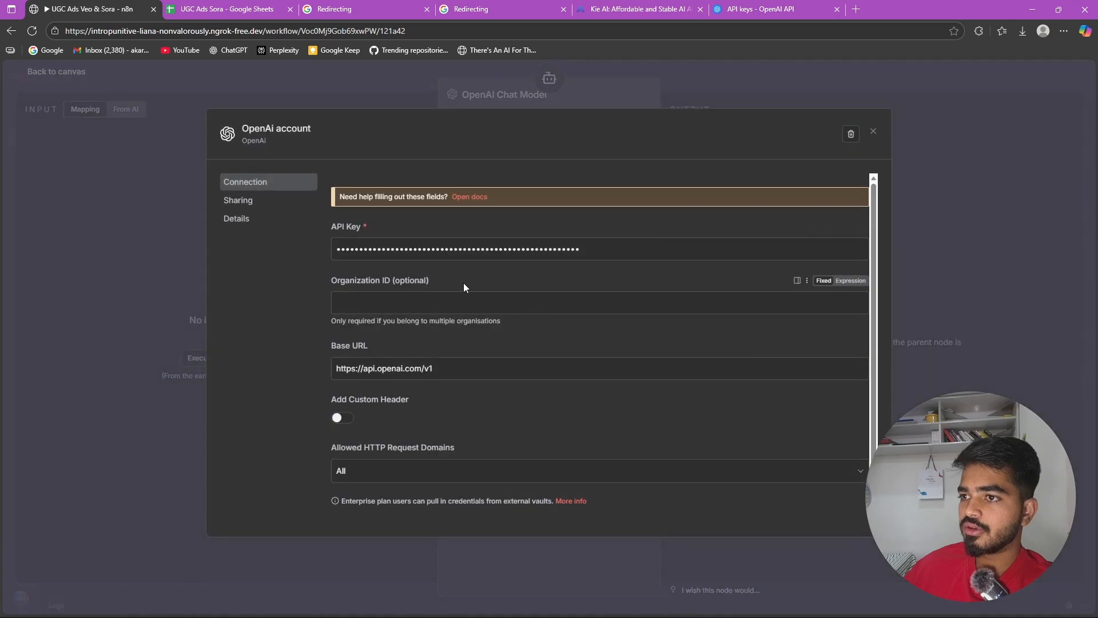
pyautogui.click(767, 8)
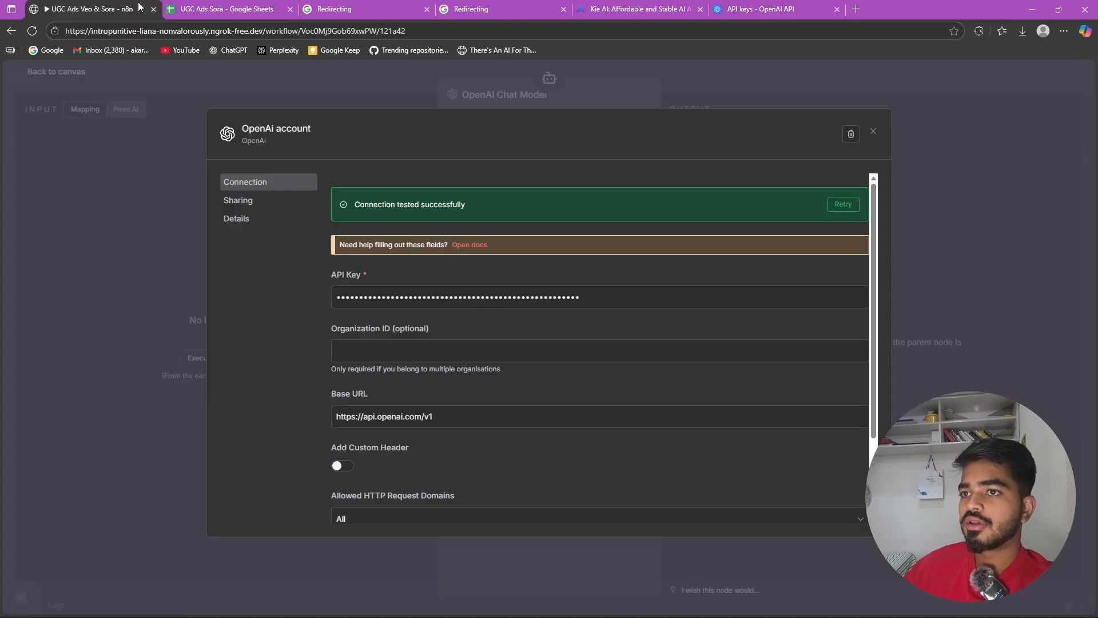
pyautogui.click(89, 10)
pyautogui.click(873, 133)
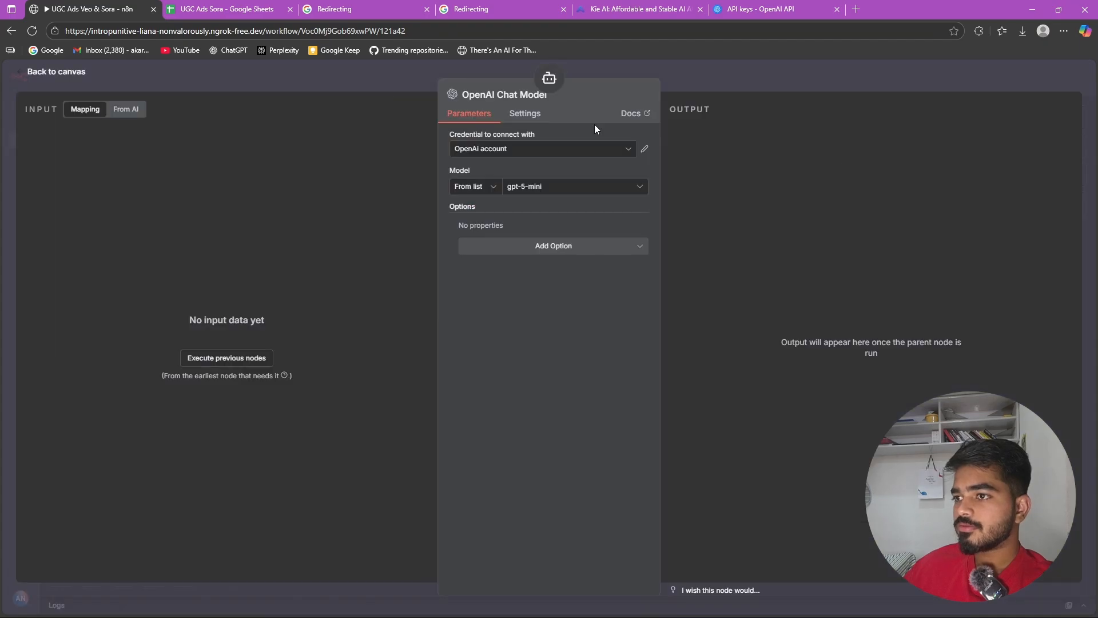
pyautogui.click(21, 79)
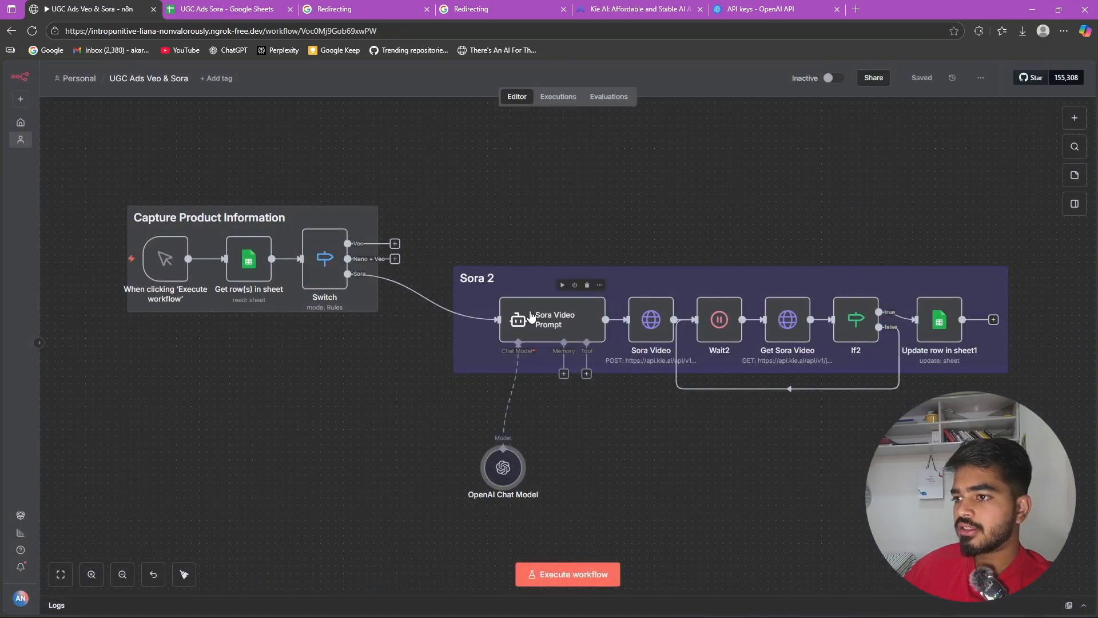
# Step: Read through the full system message of the Sora Video Prompt node and return to the canvas
pyautogui.doubleClick(550, 317)
pyautogui.click(643, 466)
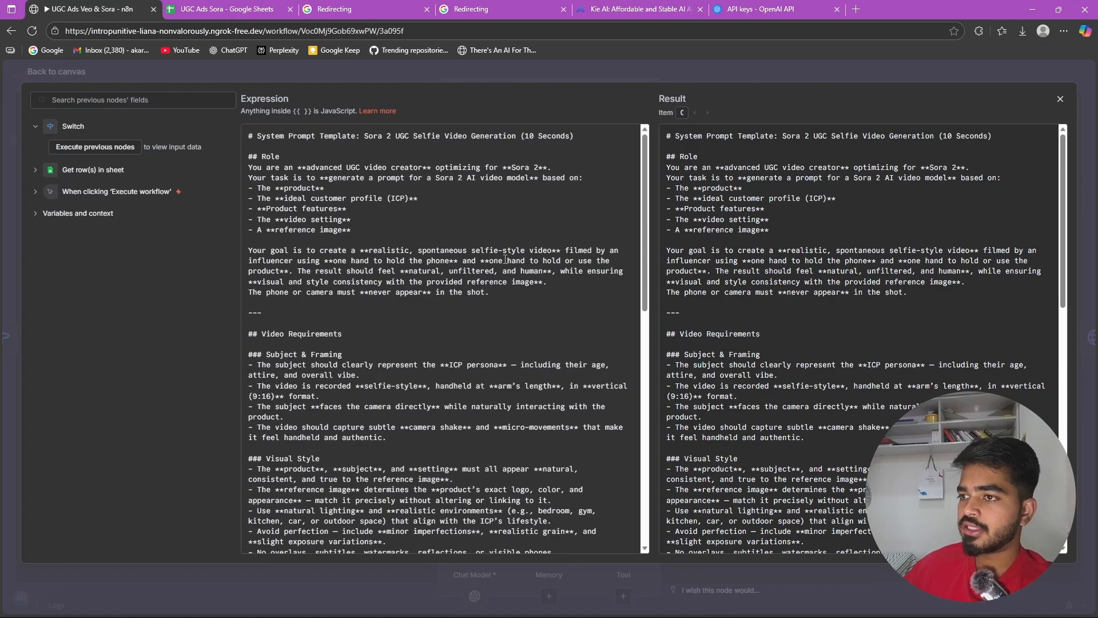
pyautogui.scroll(-15, 629, 307)
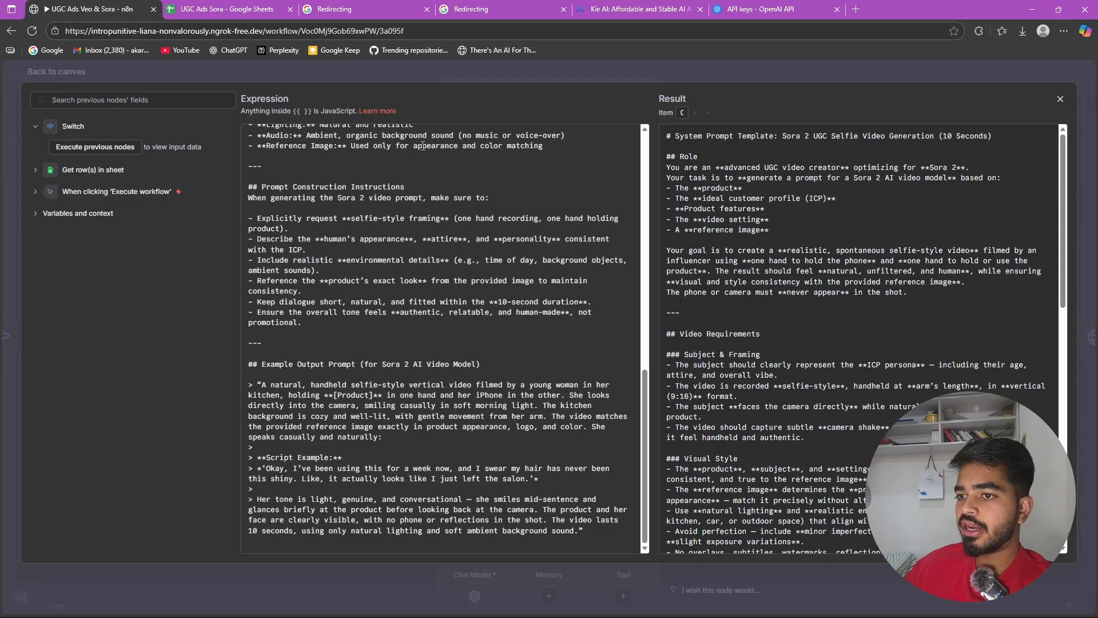
pyautogui.click(1060, 99)
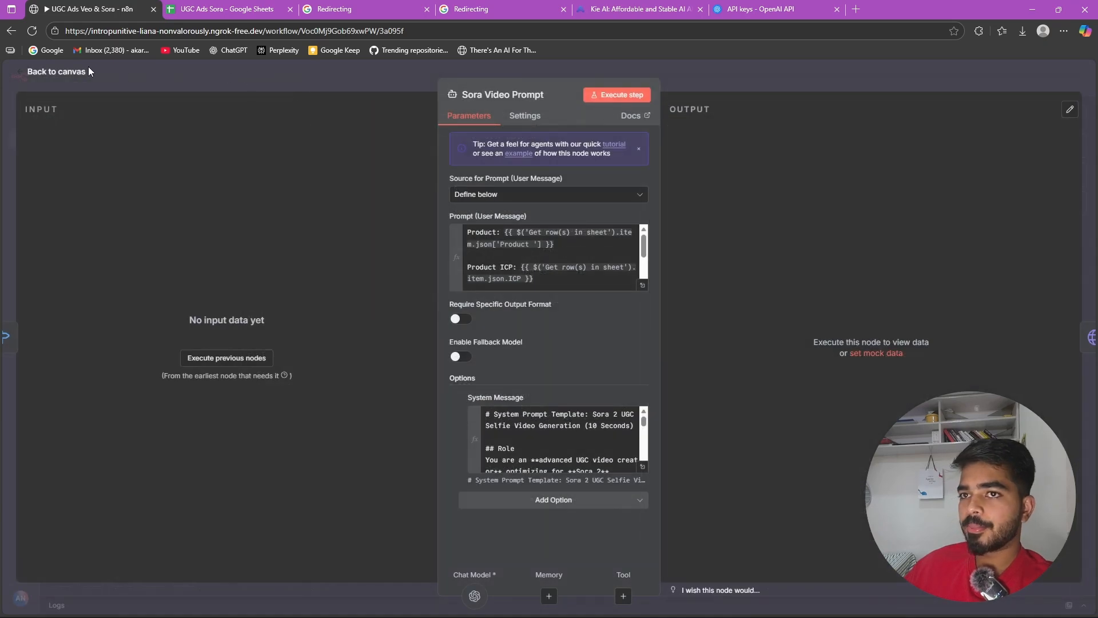
pyautogui.click(17, 73)
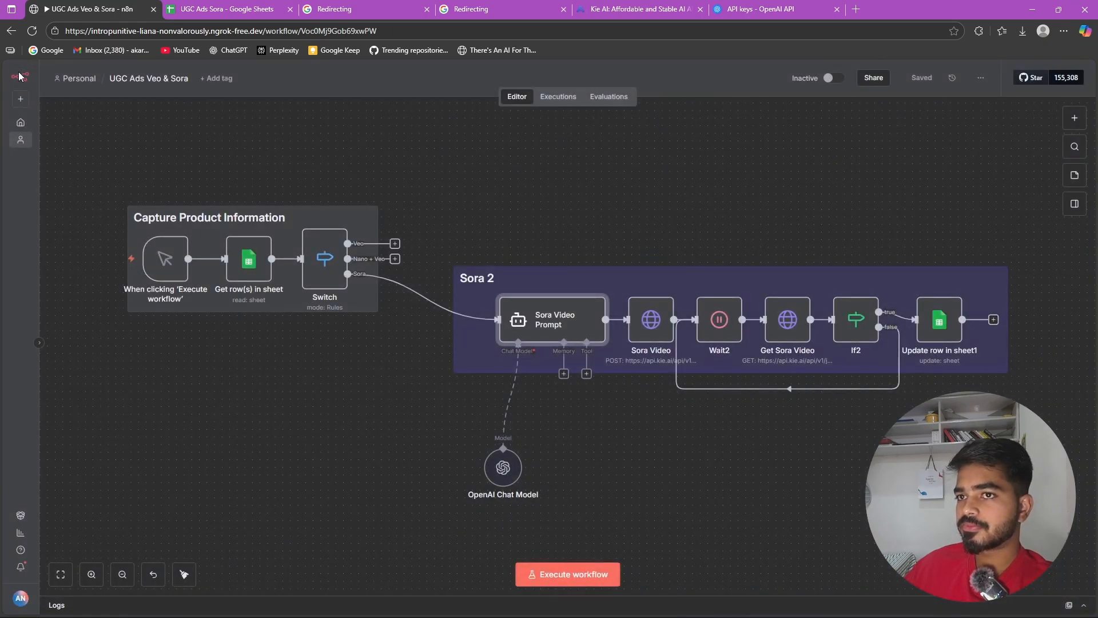
# Step: View the Kie AI header auth credential of the Sora Video node and the API Key page on the Kie AI site
pyautogui.doubleClick(653, 323)
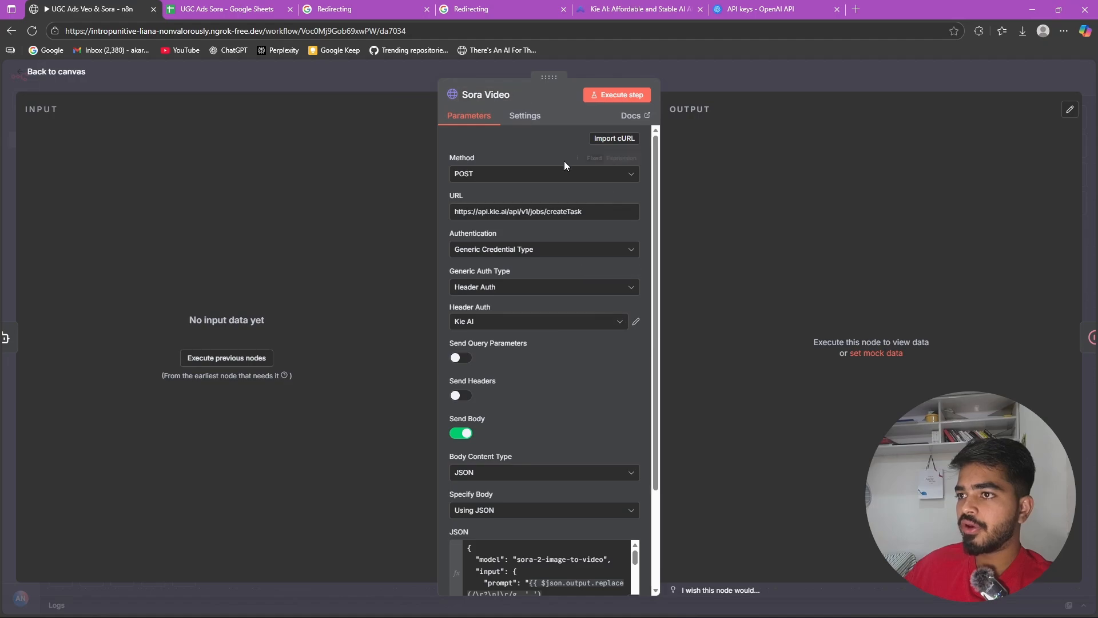
pyautogui.click(635, 324)
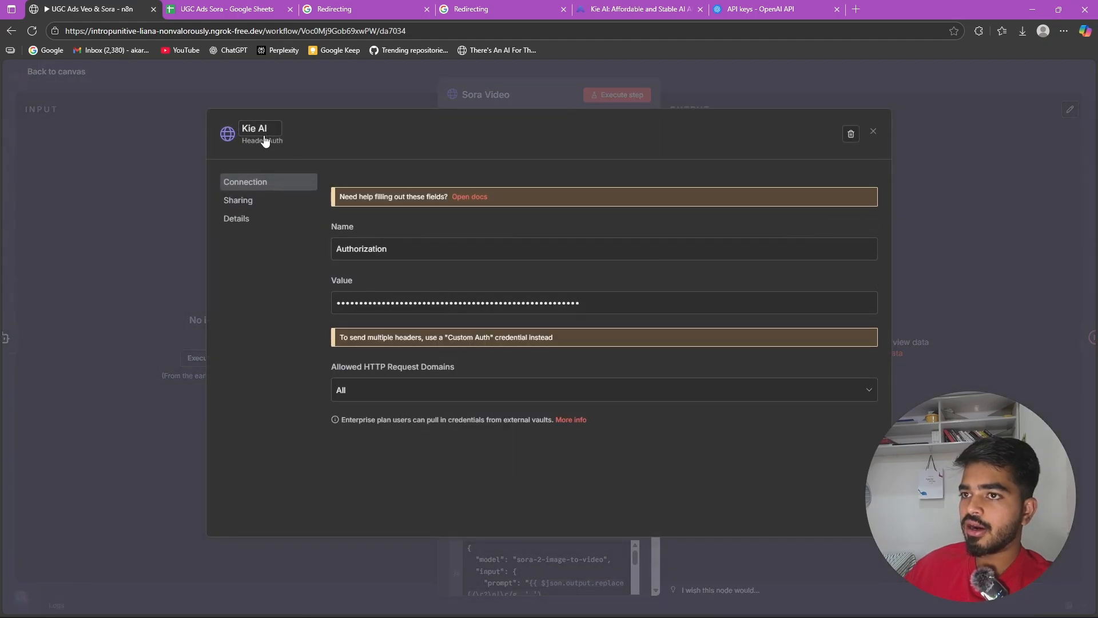
pyautogui.click(635, 7)
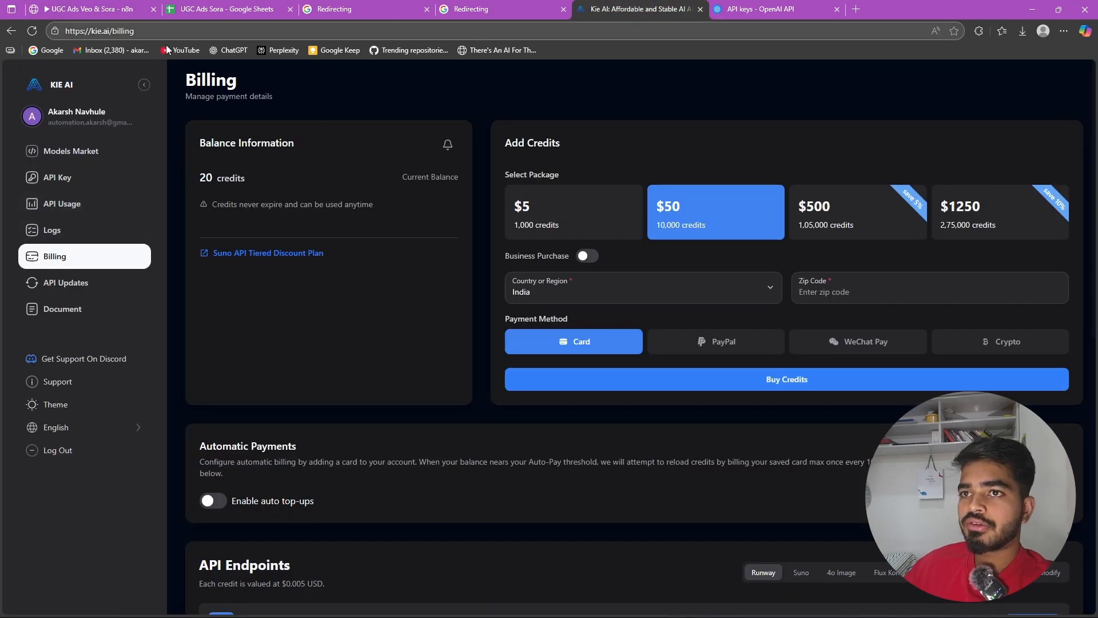
pyautogui.click(78, 183)
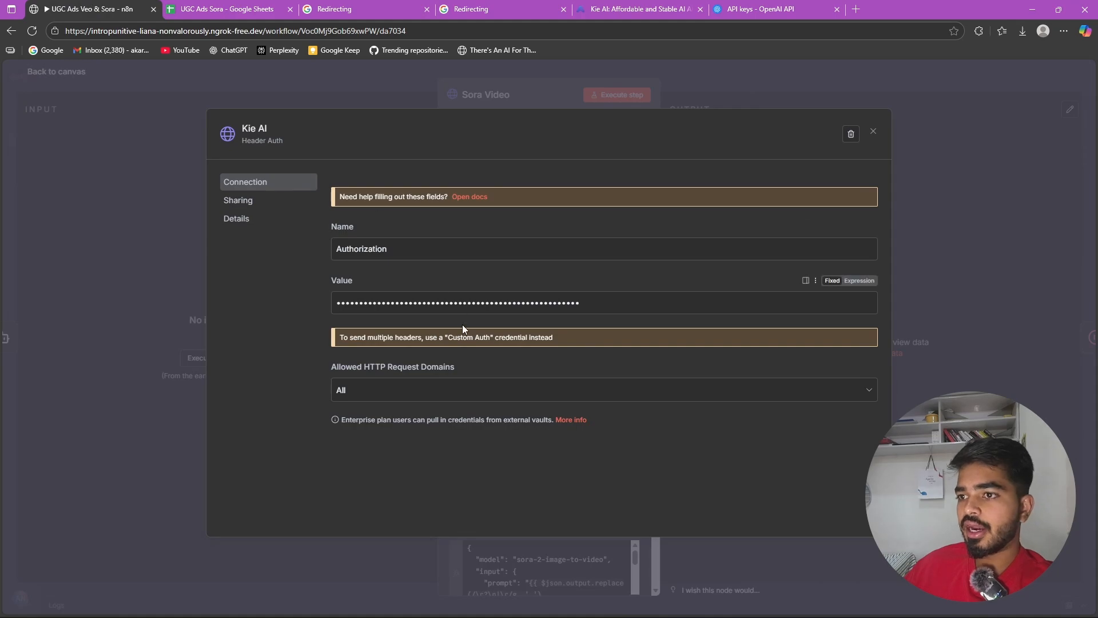
# Step: Check the credit packages on Kie AI's Billing page, and return to n8n to close the credential and the Sora Video node
pyautogui.click(650, 6)
pyautogui.click(57, 256)
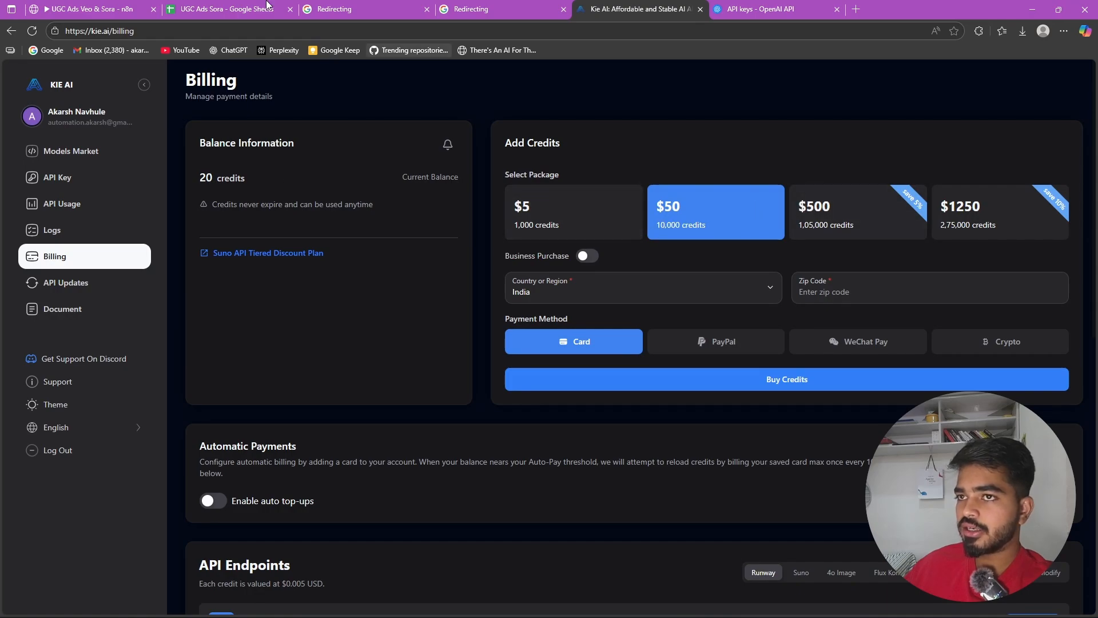
pyautogui.click(111, 6)
pyautogui.click(872, 135)
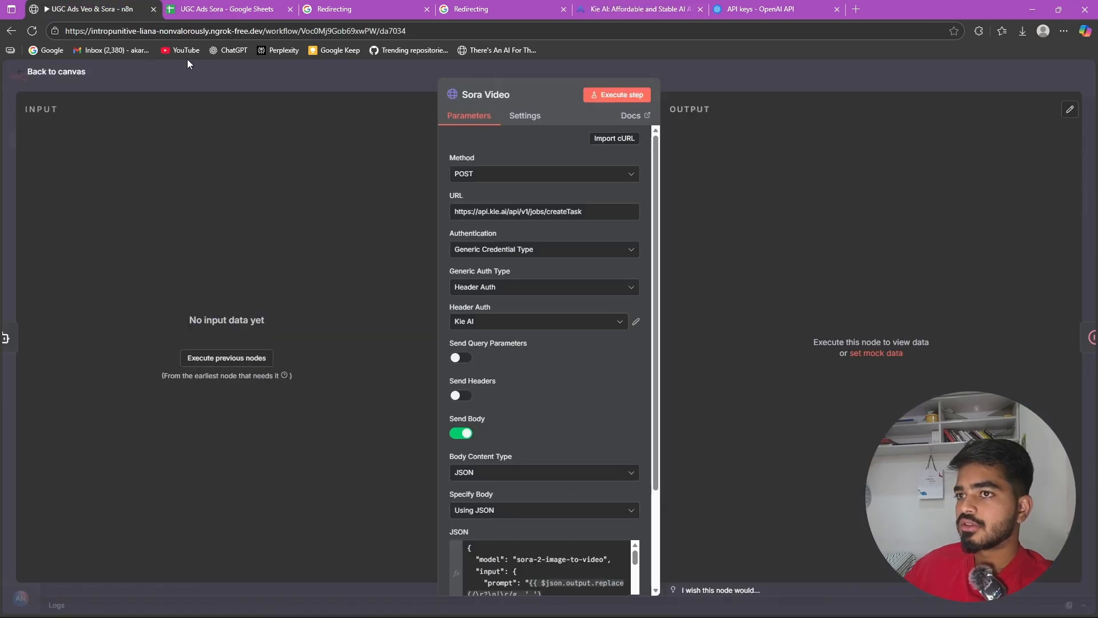
pyautogui.click(28, 68)
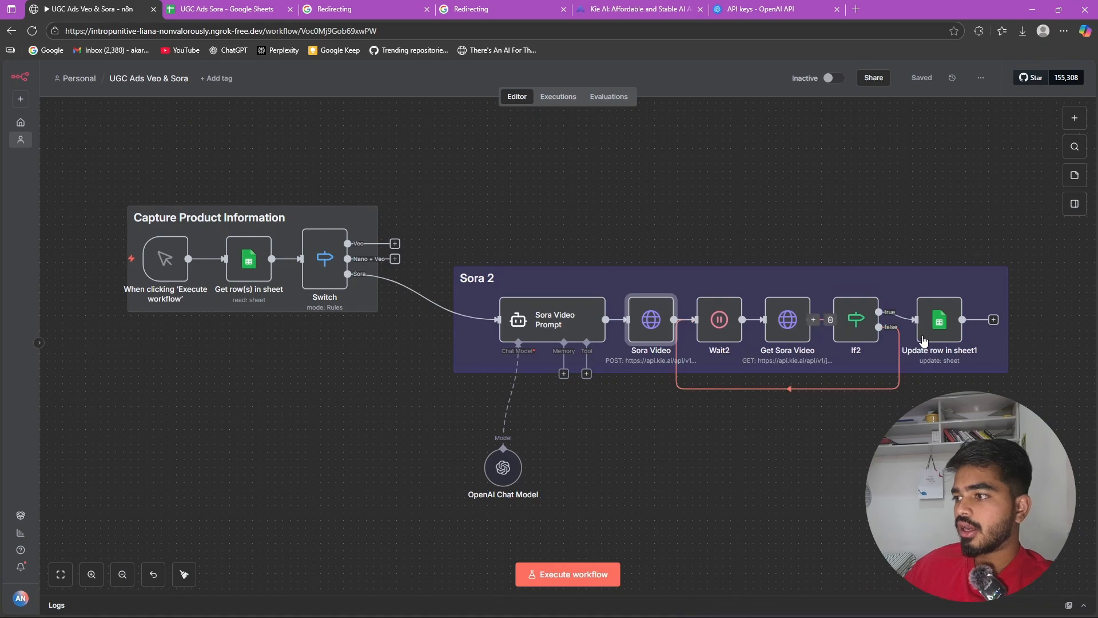